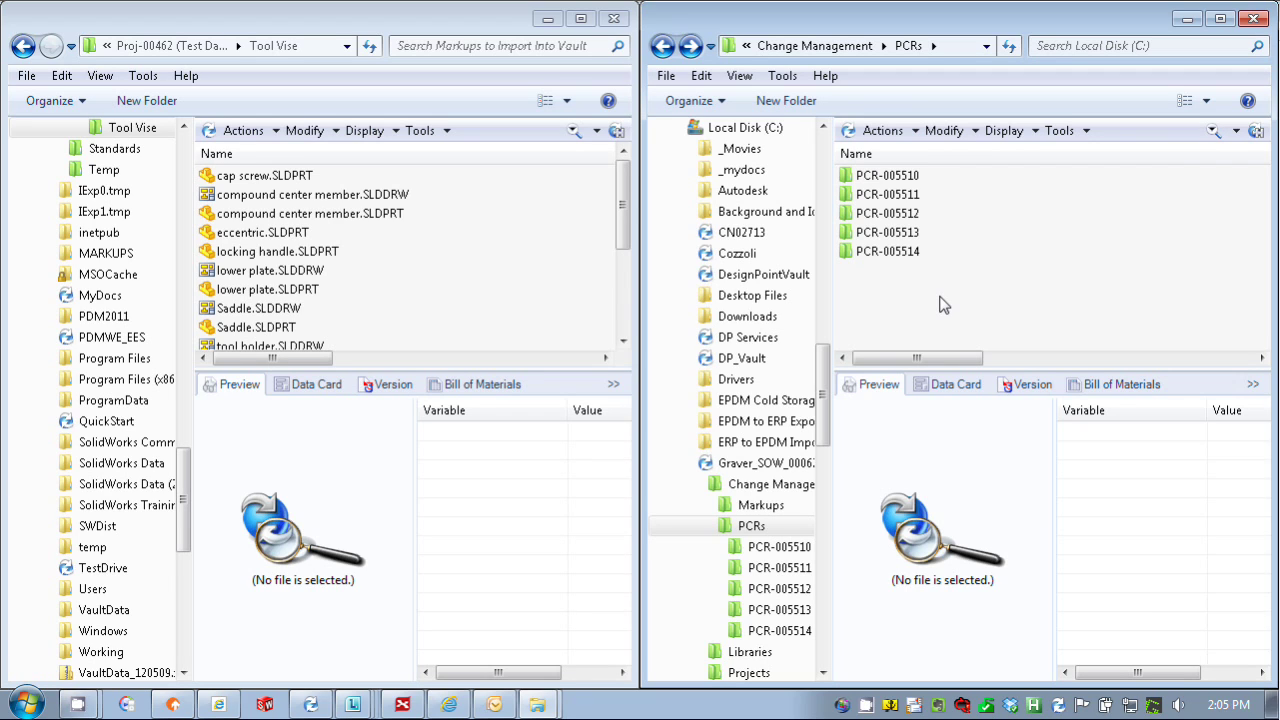
- Start a new Change Request (PCR) in the PCRs folder
{"action": "right_click", "coordinate": [880, 288]}
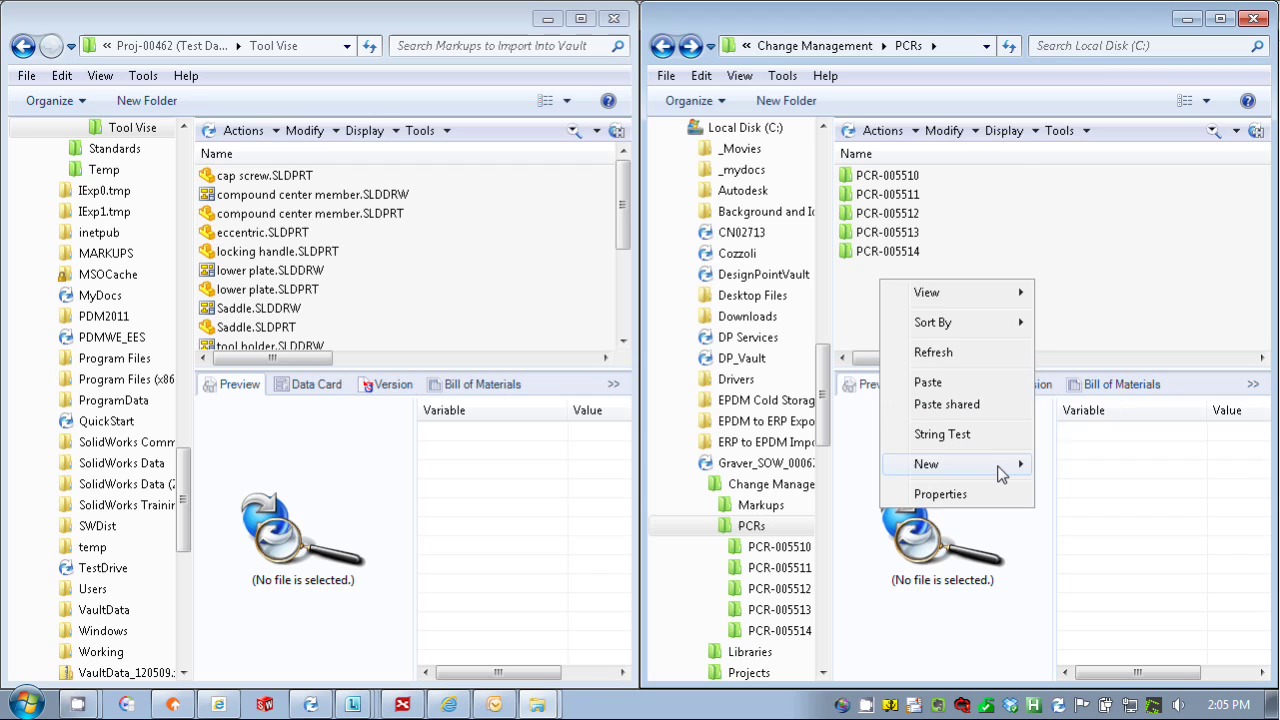
{"action": "mouse_move", "coordinate": [1000, 466]}
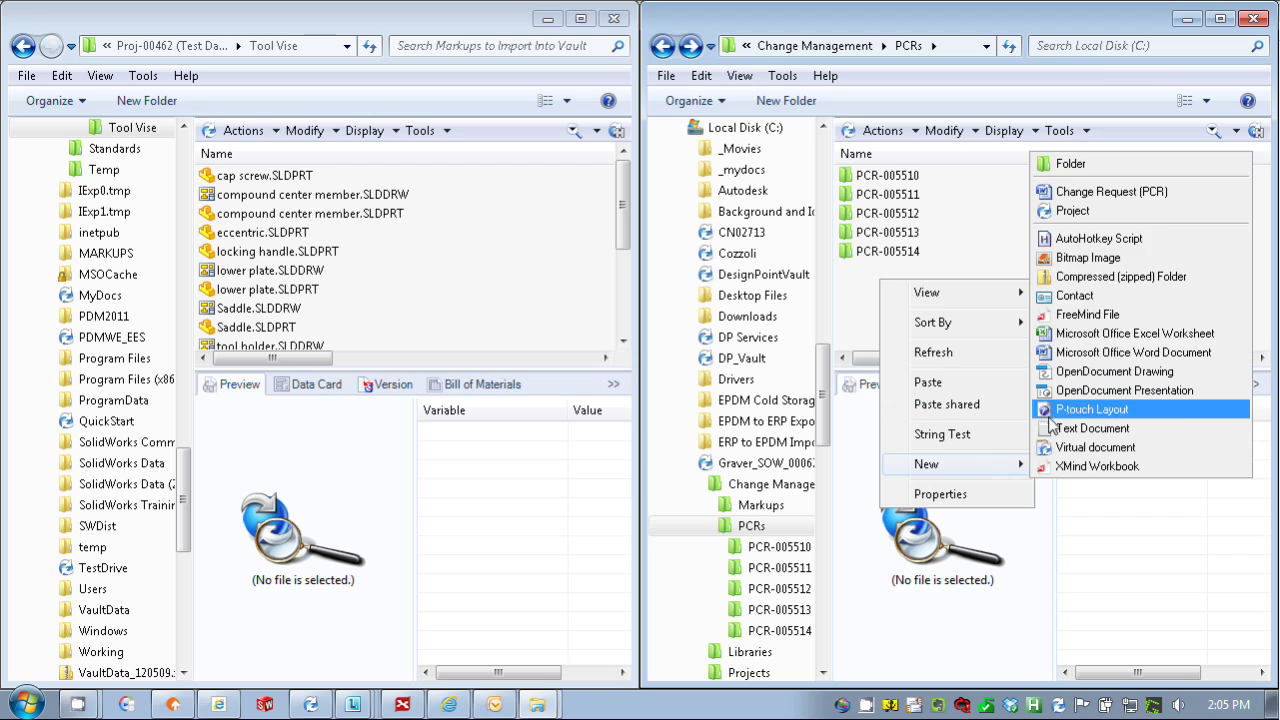
{"action": "left_click", "coordinate": [1145, 192]}
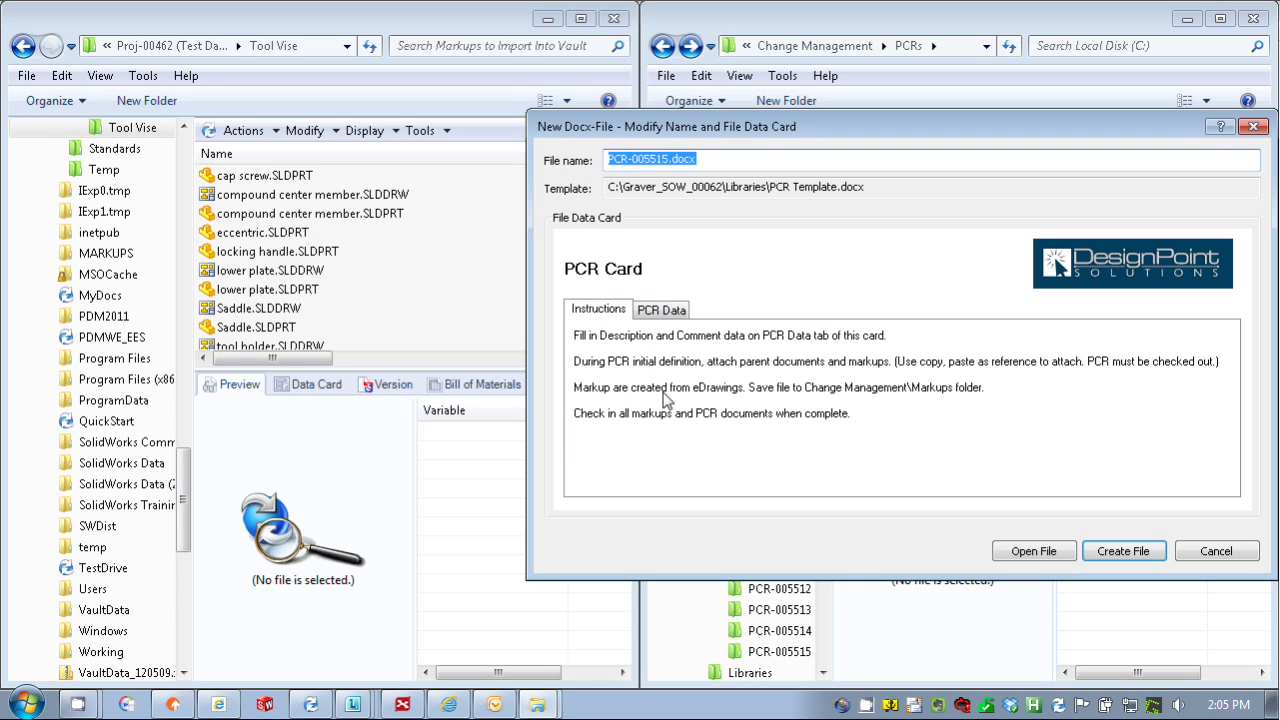
- Enter description 'Thicken base' and comment 'Thicken as stated in markup drawing.', then open the PCR
{"action": "left_click", "coordinate": [661, 312]}
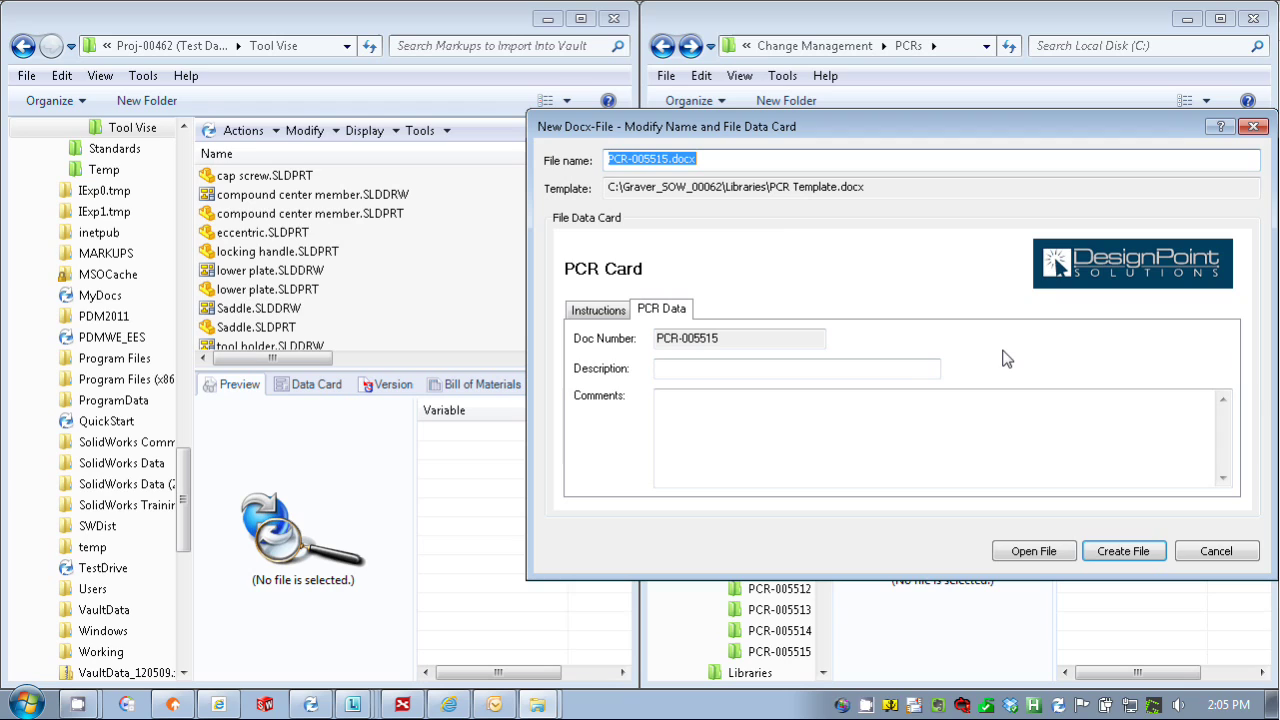
{"action": "left_click", "coordinate": [778, 378]}
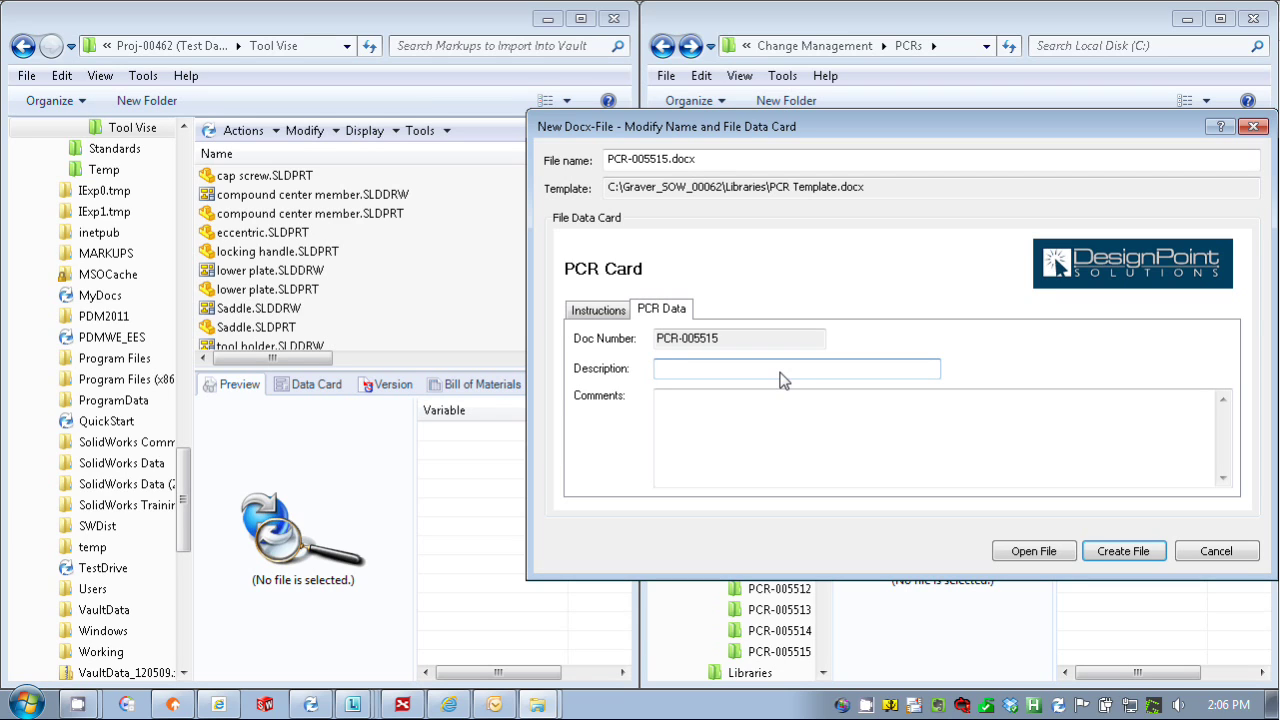
{"action": "type", "text": "Thicken base"}
{"action": "key", "text": "Tab"}
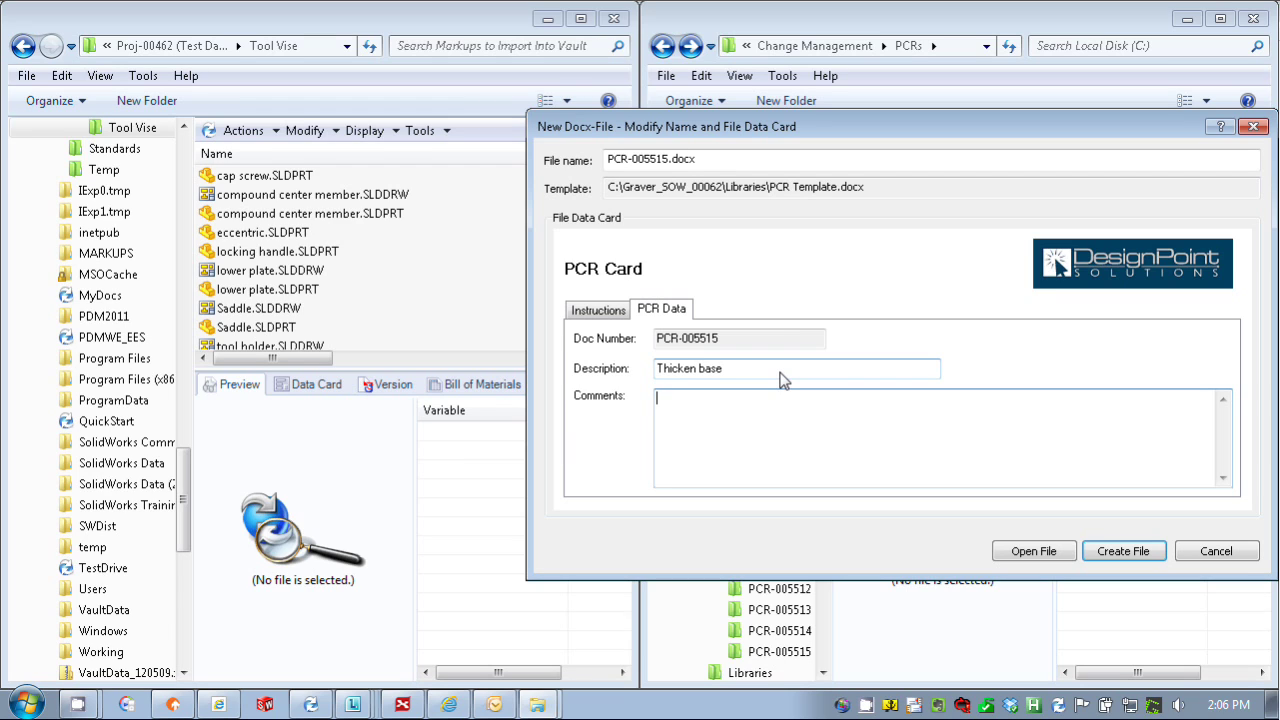
{"action": "type", "text": "Thicken as stated in "}
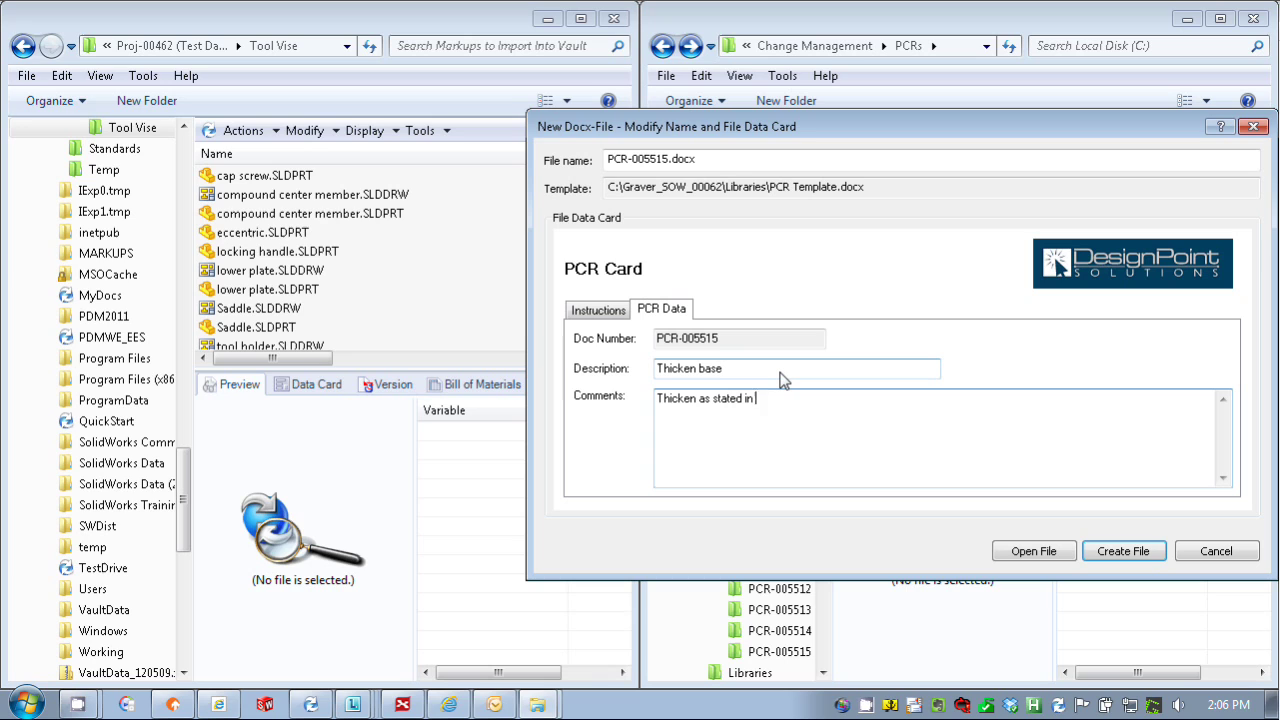
{"action": "type", "text": "markup d"}
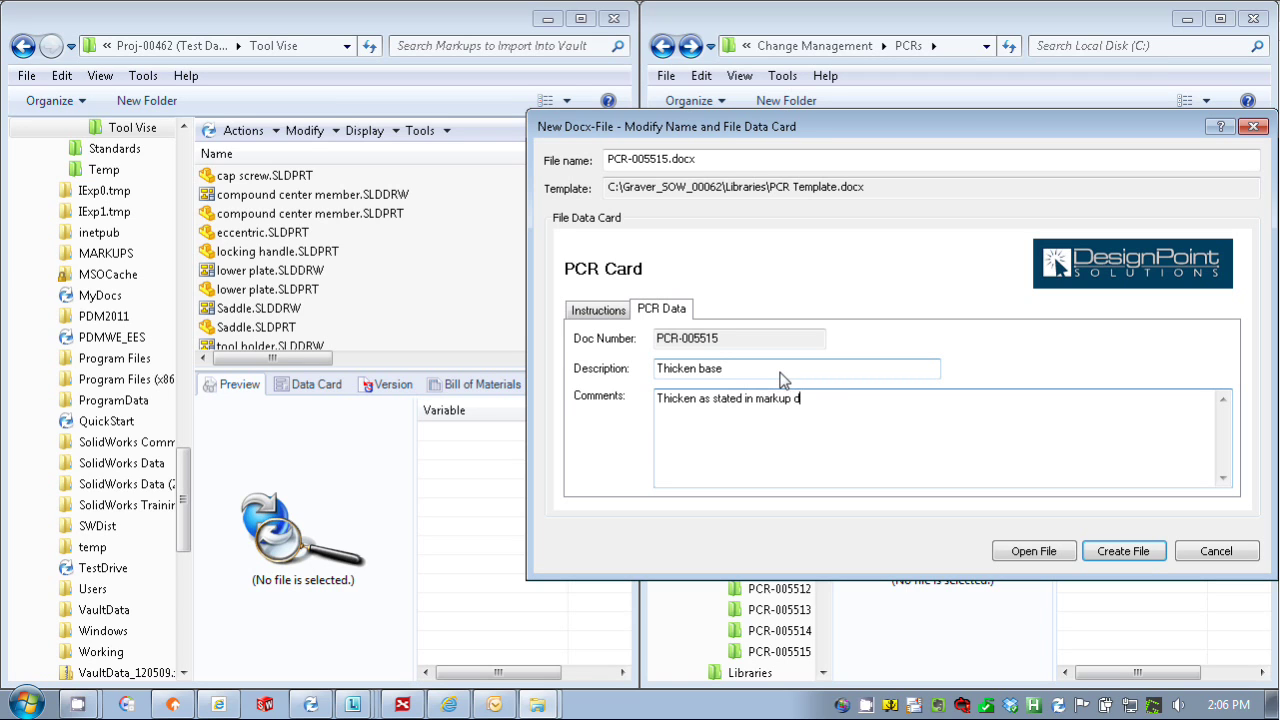
{"action": "type", "text": "rawing."}
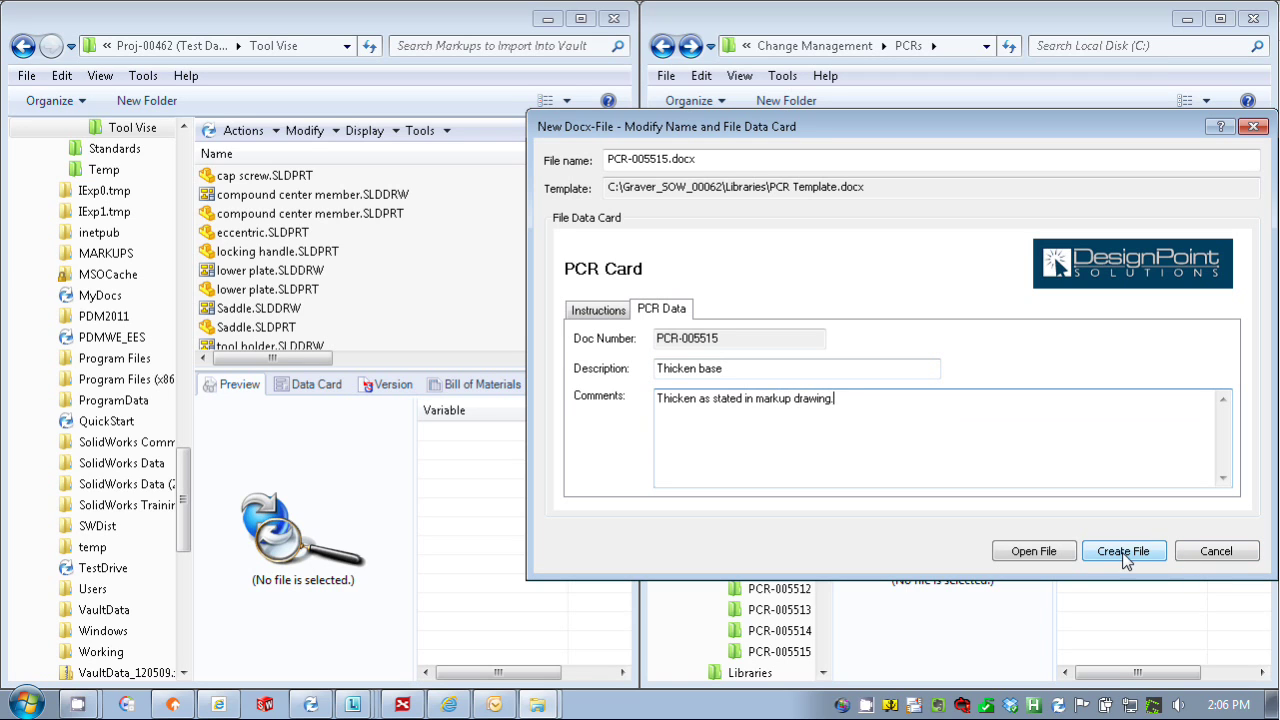
{"action": "left_click", "coordinate": [1040, 551]}
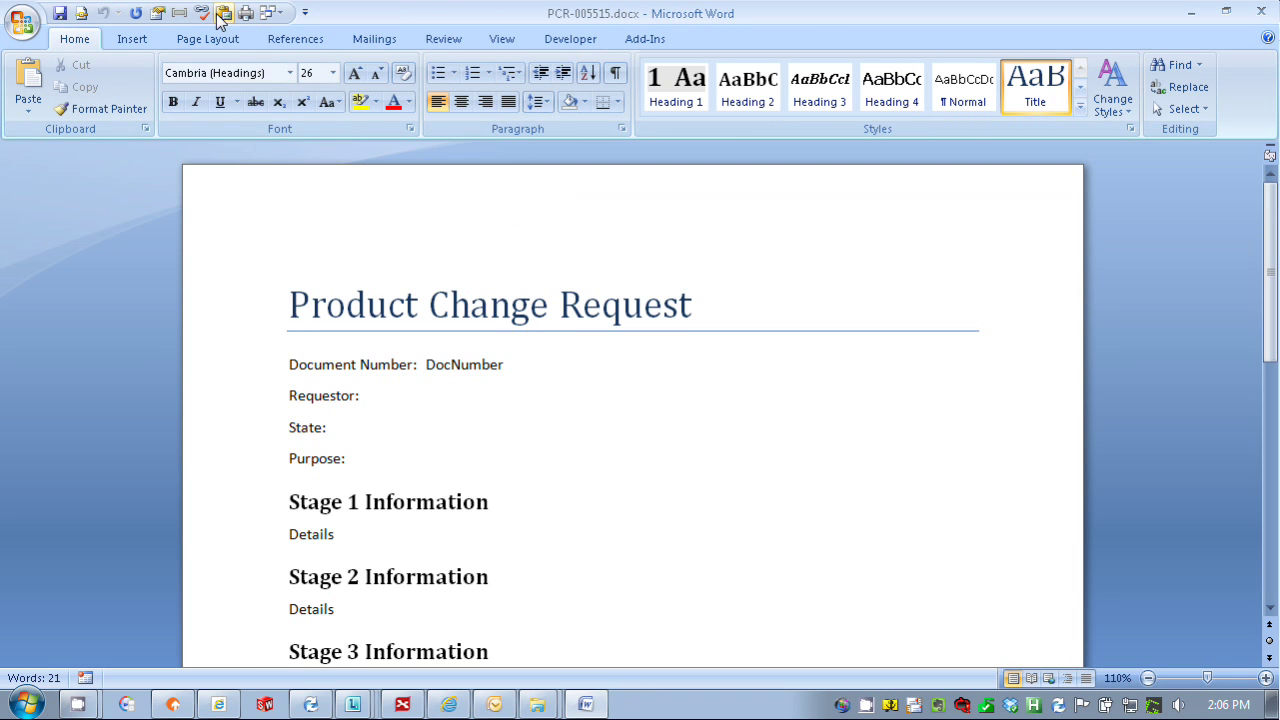
- Update fields so DocNumber reads PCR-005515, then save and close the Word document
{"action": "left_click", "coordinate": [202, 12]}
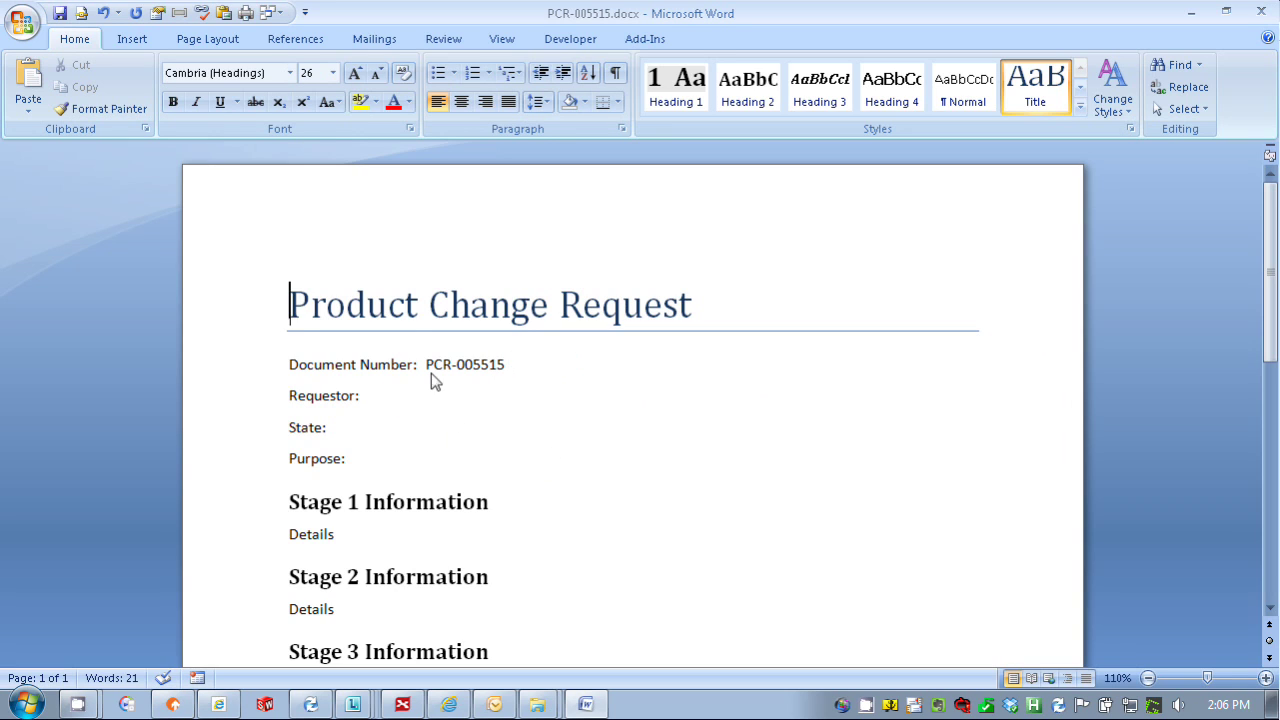
{"action": "left_click", "coordinate": [1262, 13]}
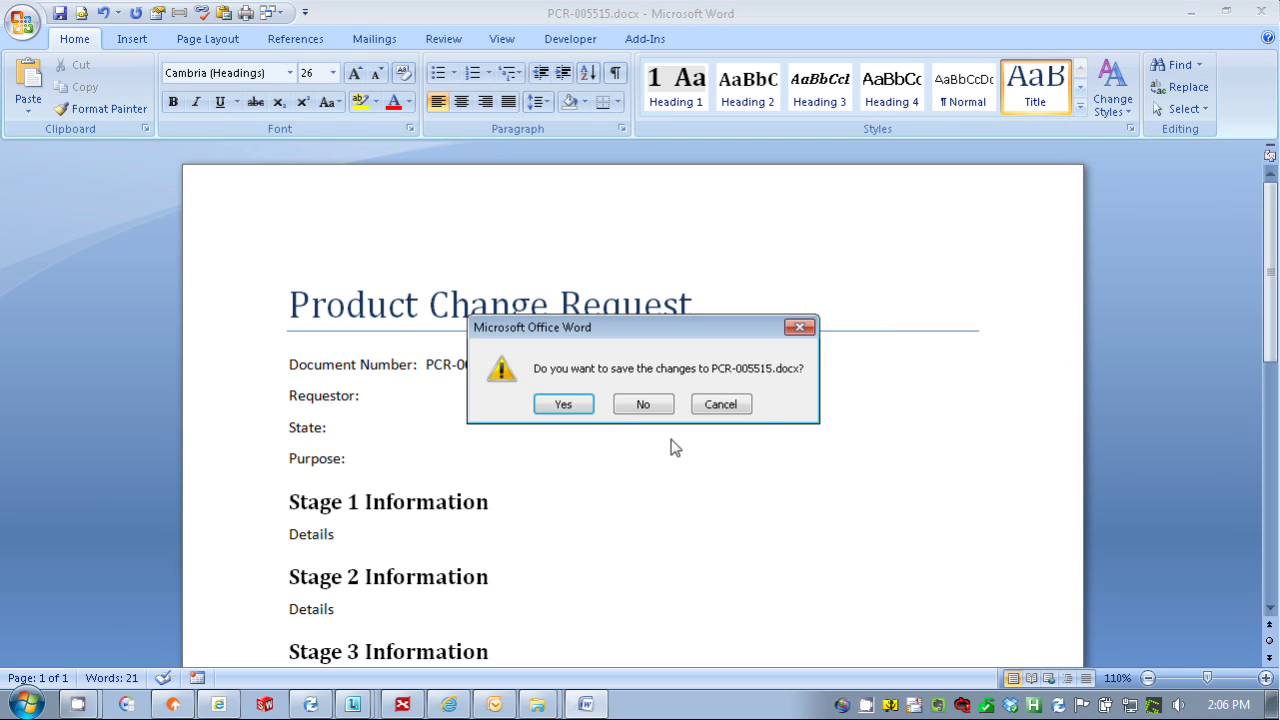
{"action": "left_click", "coordinate": [566, 405]}
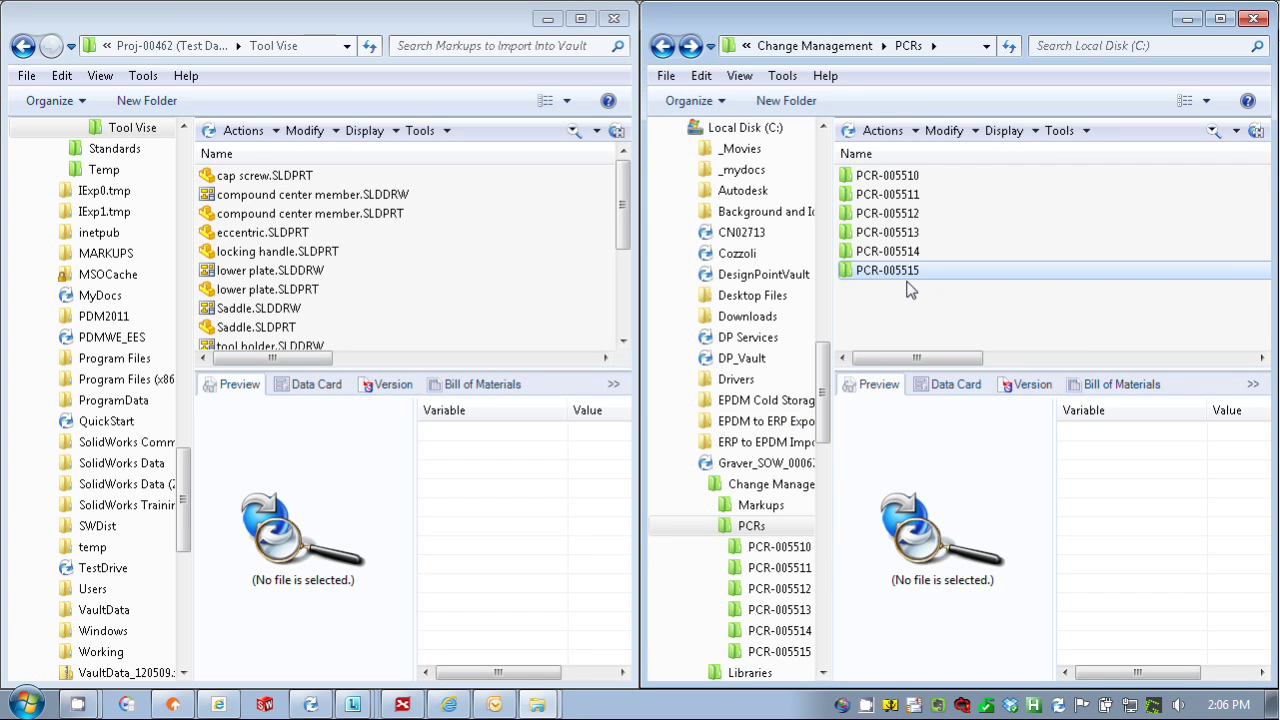
- Copy Saddle.SLDPRT from the PCR-005515 folder and paste it as a reference of PCR-005515.docx
{"action": "double_click", "coordinate": [887, 271]}
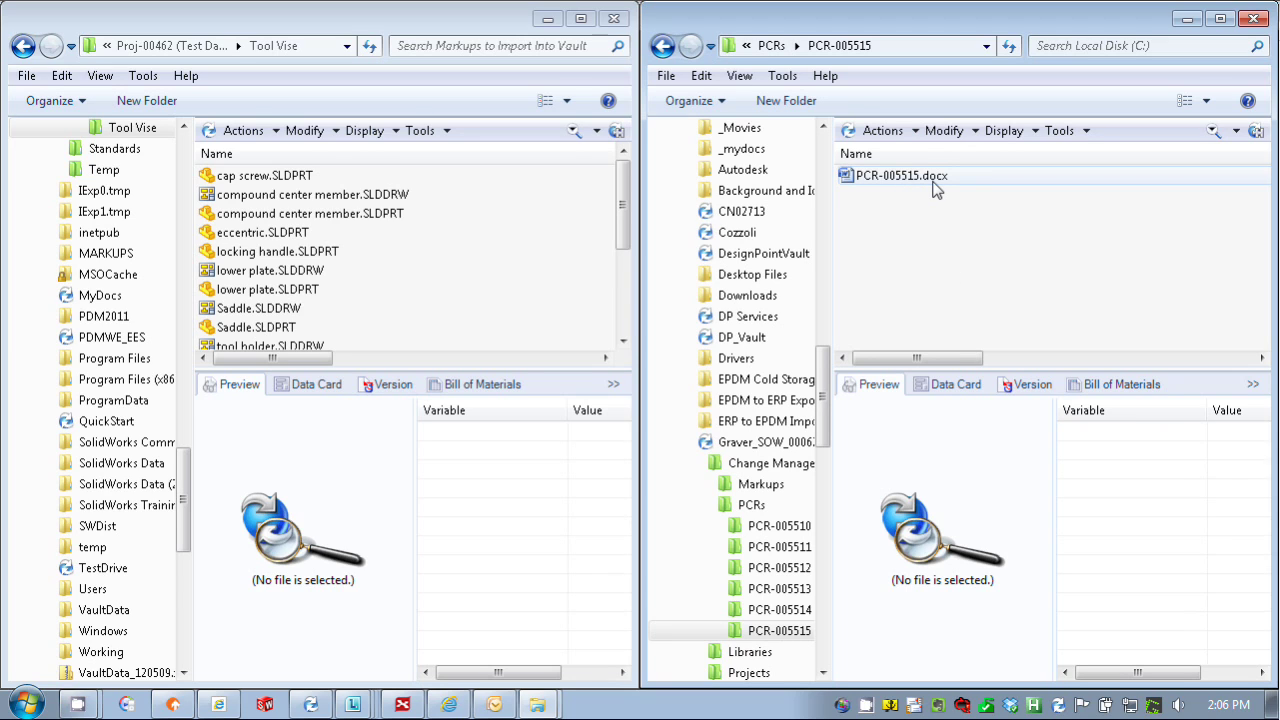
{"action": "right_click", "coordinate": [270, 328]}
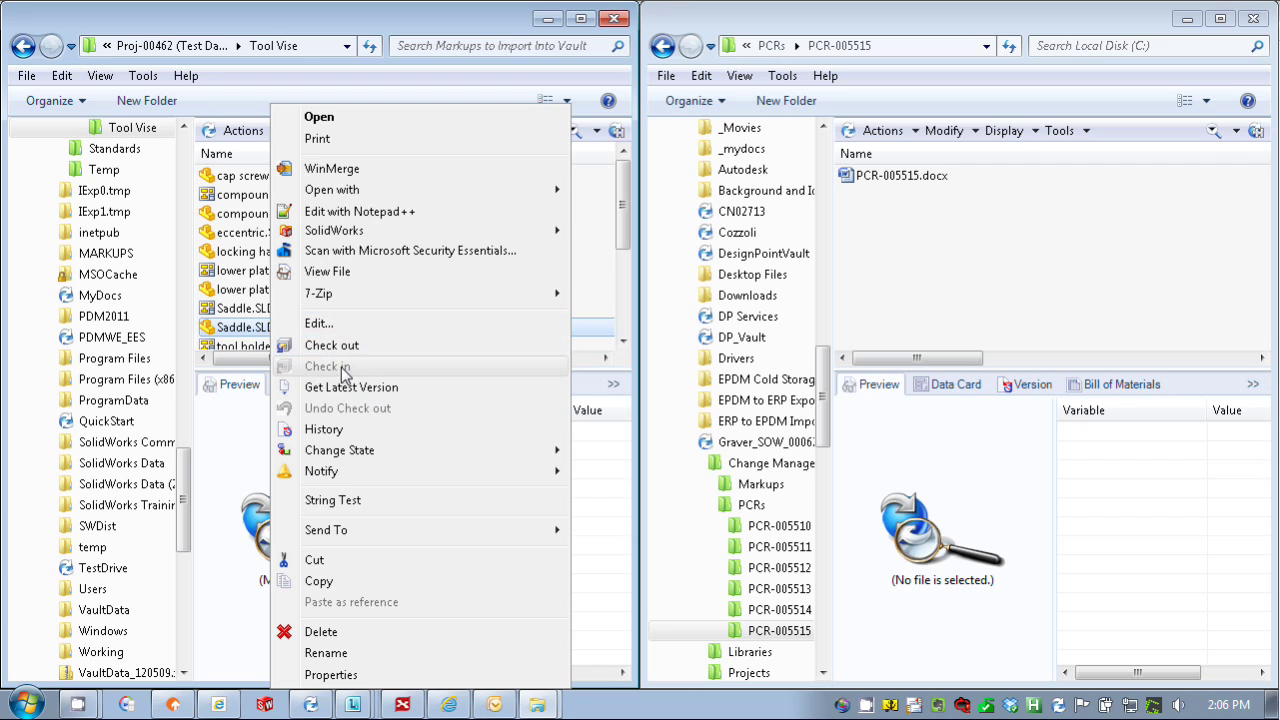
{"action": "left_click", "coordinate": [337, 585]}
{"action": "right_click", "coordinate": [903, 177]}
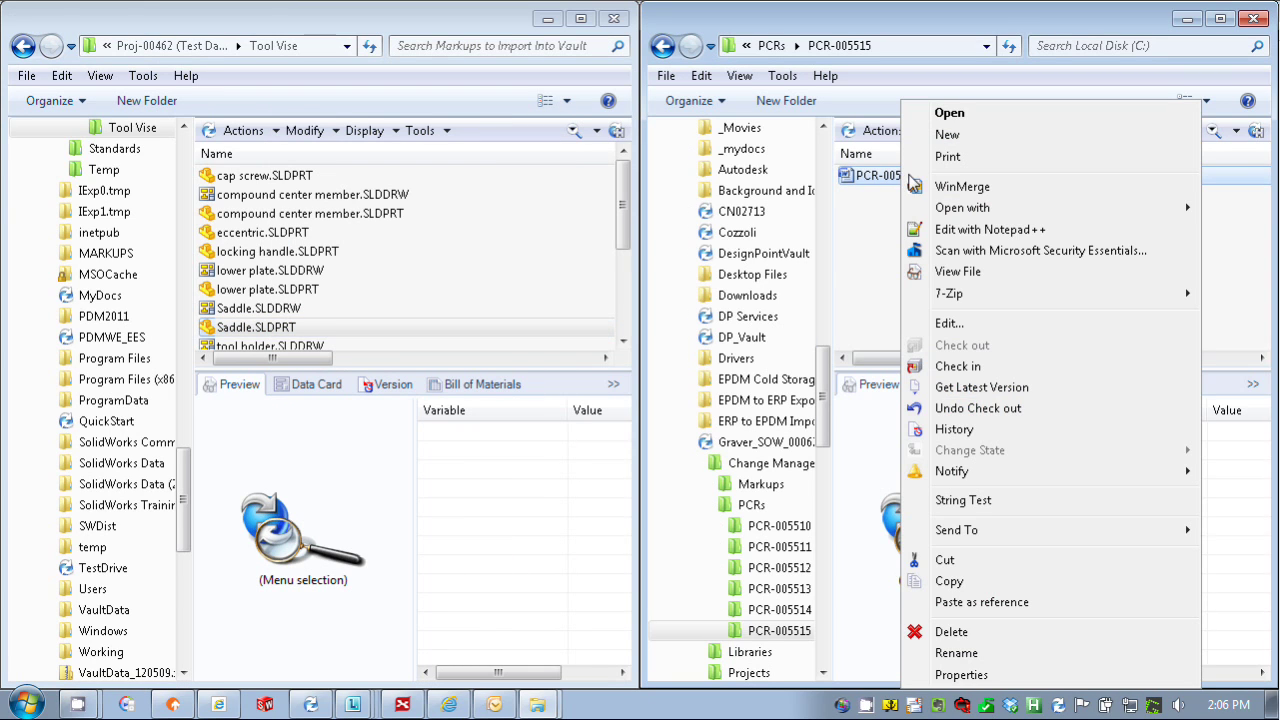
{"action": "left_click", "coordinate": [981, 602]}
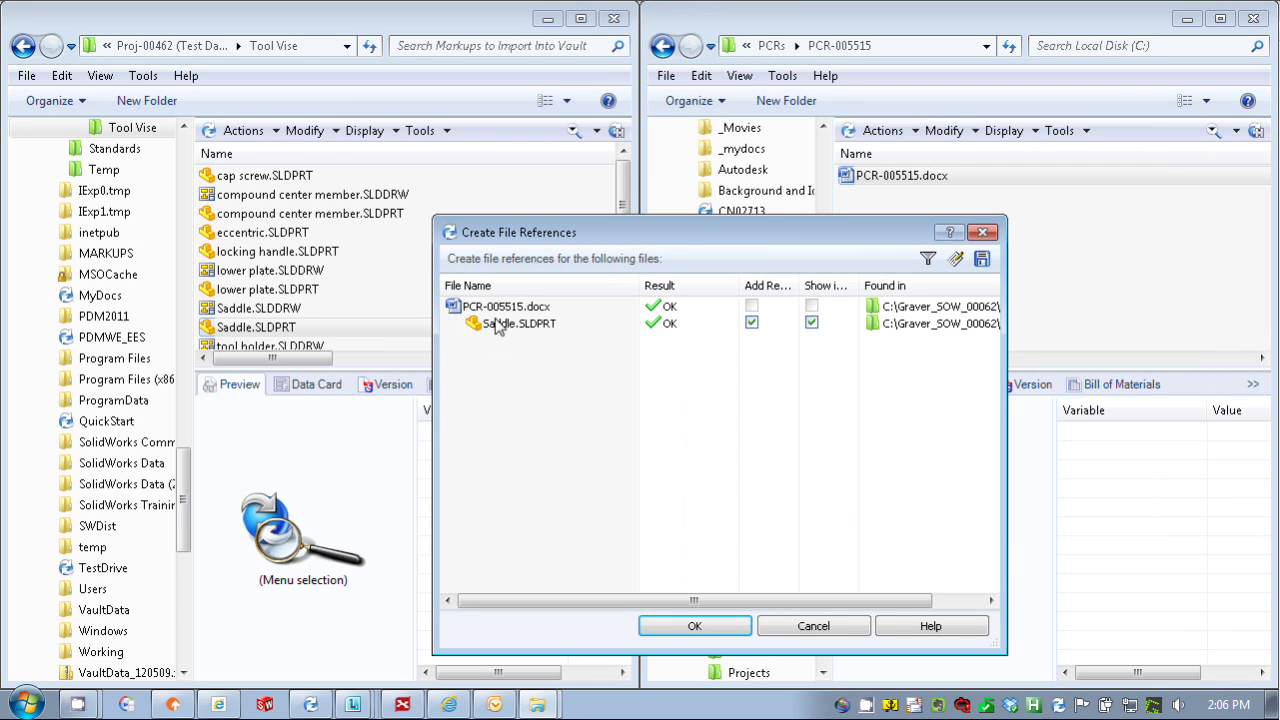
{"action": "left_click", "coordinate": [717, 628]}
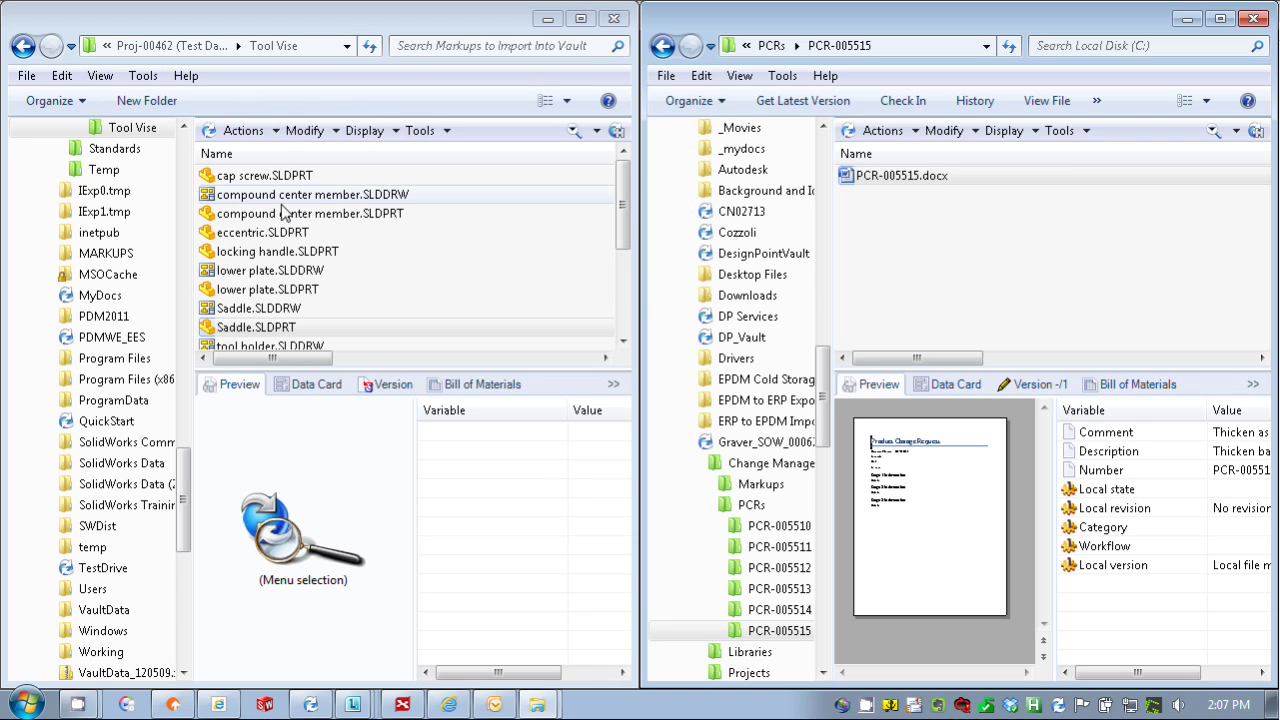
- Select Saddle.SLDPRT in the Tool Vise list and view it in eDrawings
{"action": "left_click", "coordinate": [264, 332]}
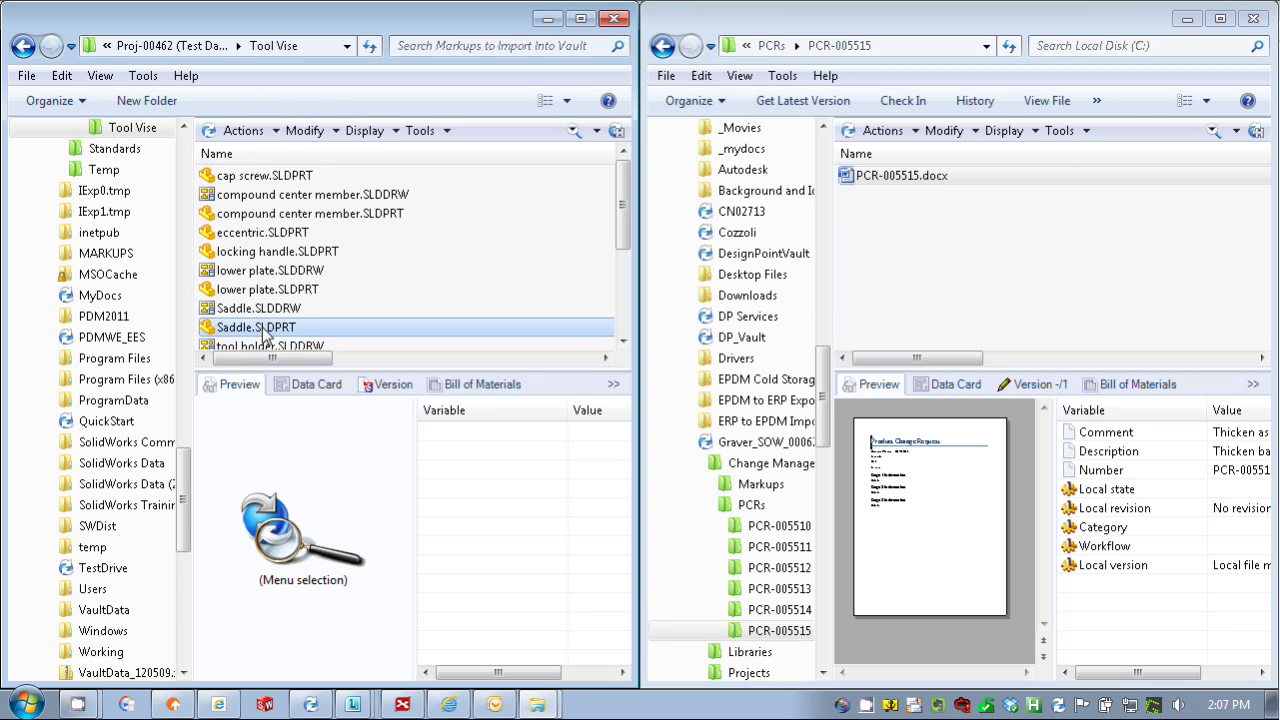
{"action": "key", "text": "Up"}
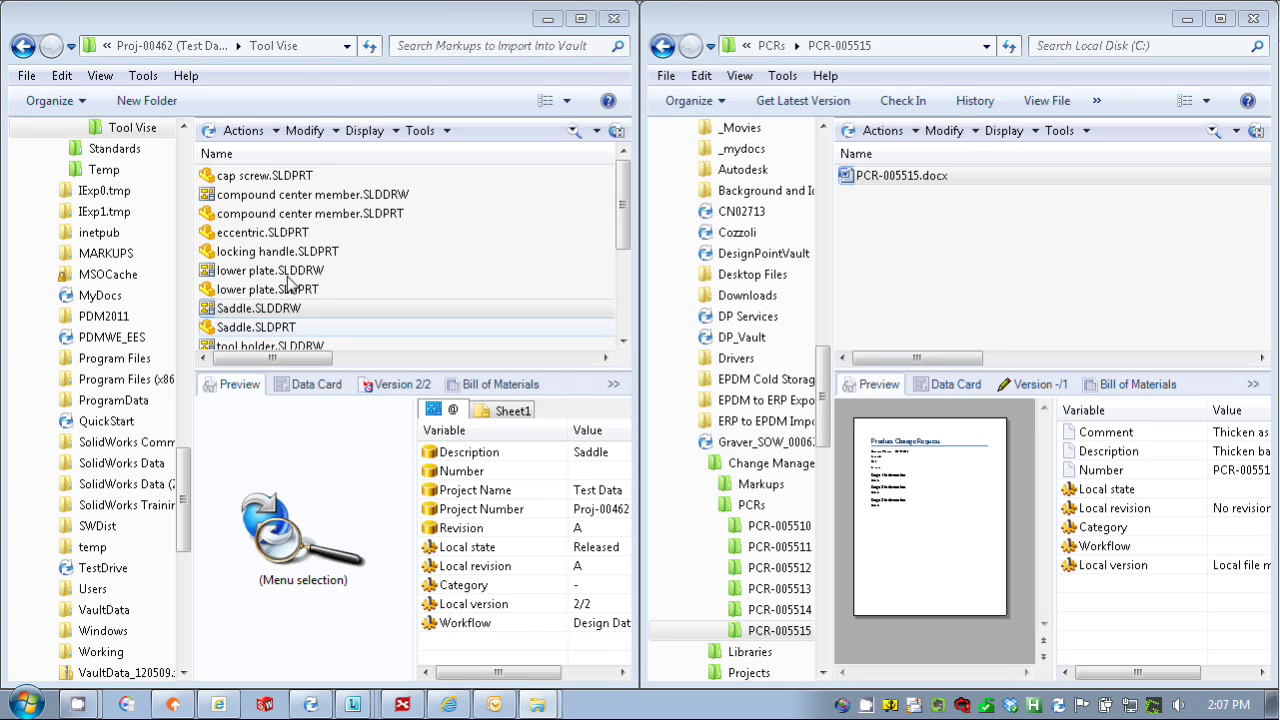
{"action": "left_click", "coordinate": [287, 311]}
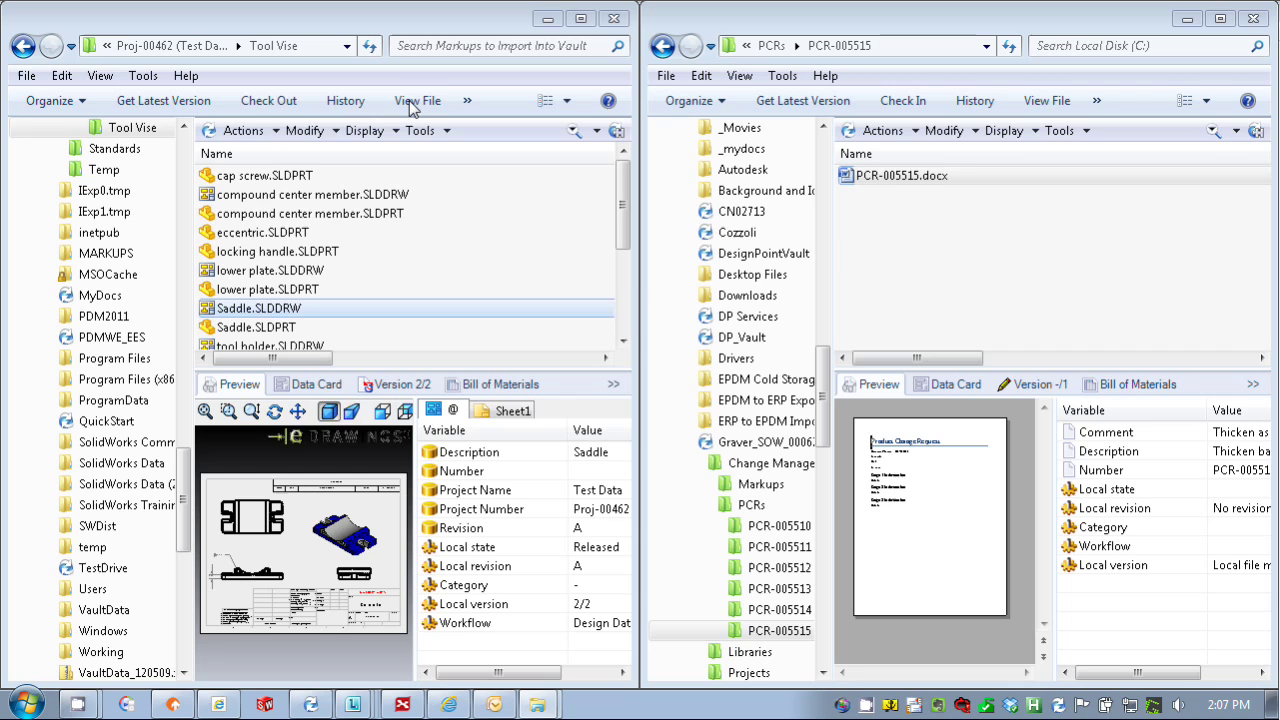
{"action": "key", "text": "Down"}
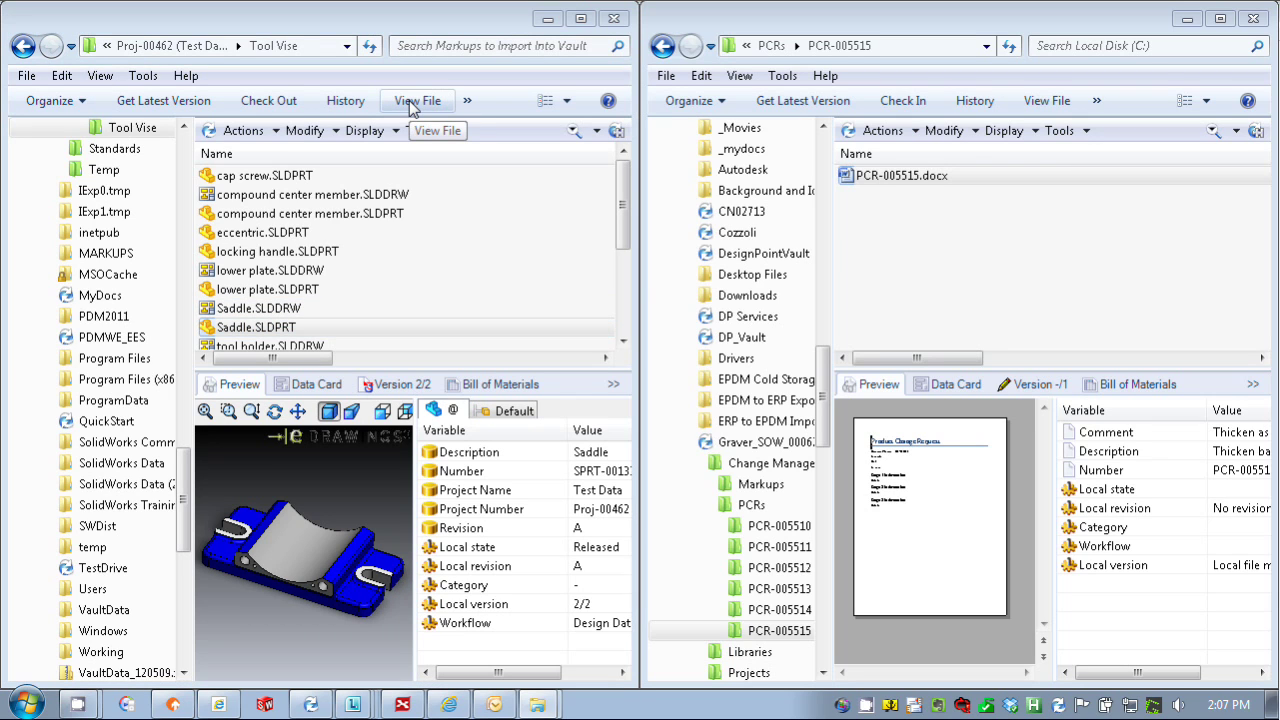
{"action": "left_click", "coordinate": [416, 101]}
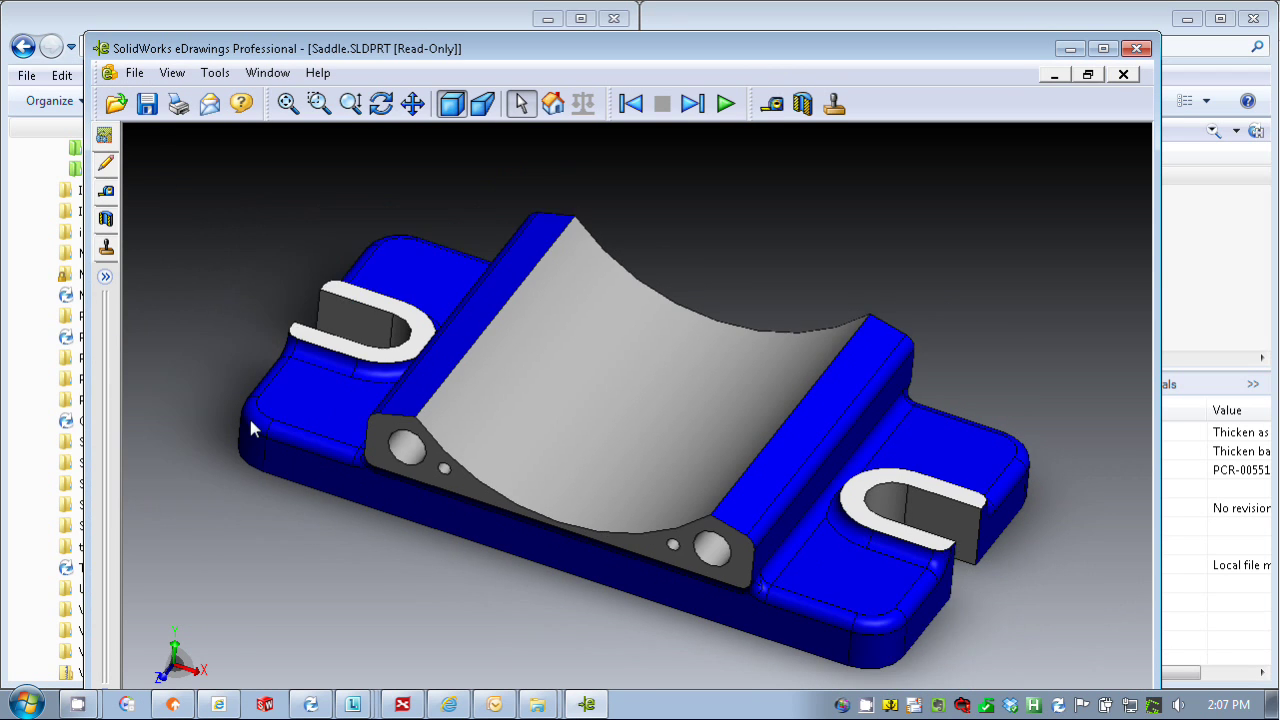
- Add a leader cloud comment 'Thicken to 3/4"' pointing at the saddle's base
{"action": "left_click", "coordinate": [107, 164]}
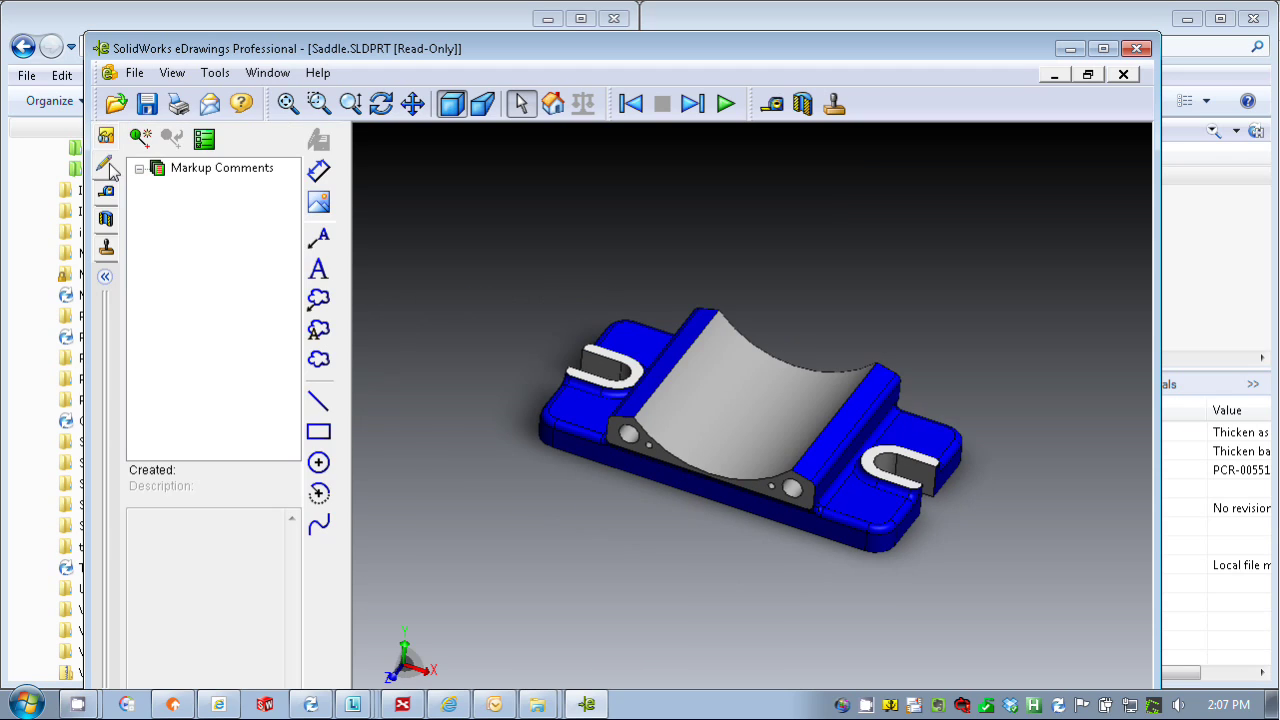
{"action": "left_click", "coordinate": [322, 300]}
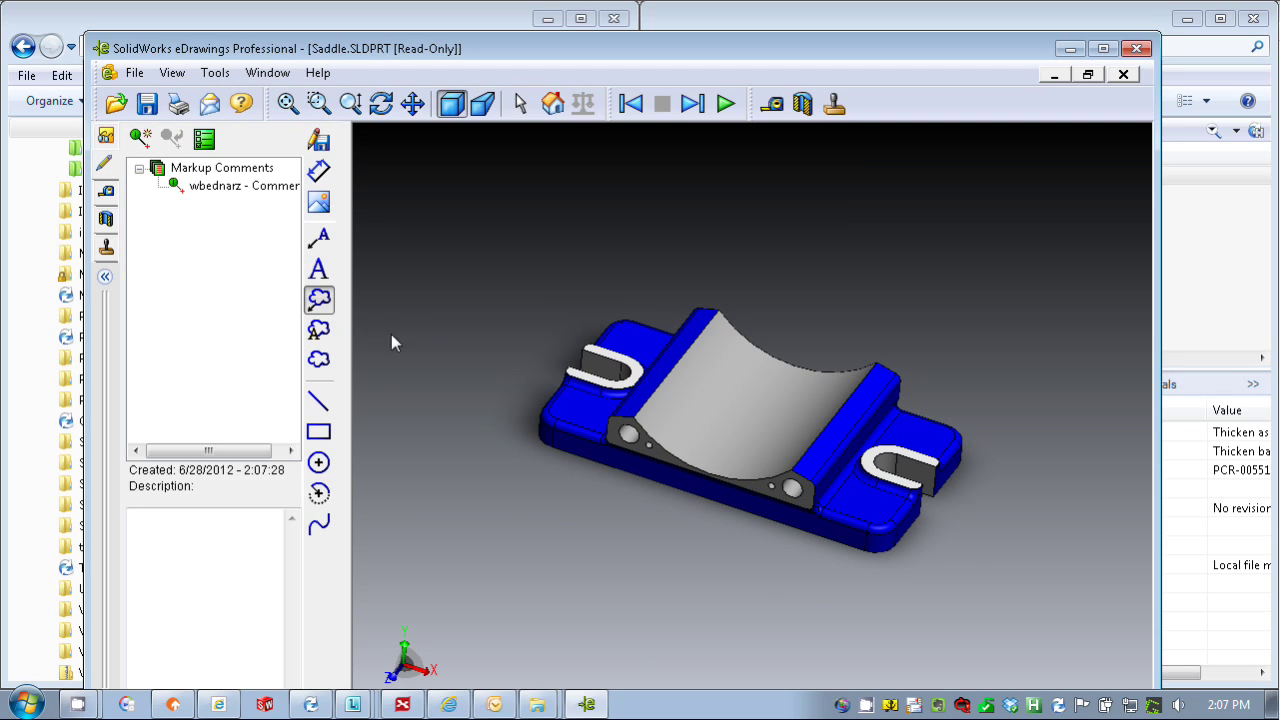
{"action": "left_click", "coordinate": [578, 411]}
{"action": "left_click", "coordinate": [590, 556]}
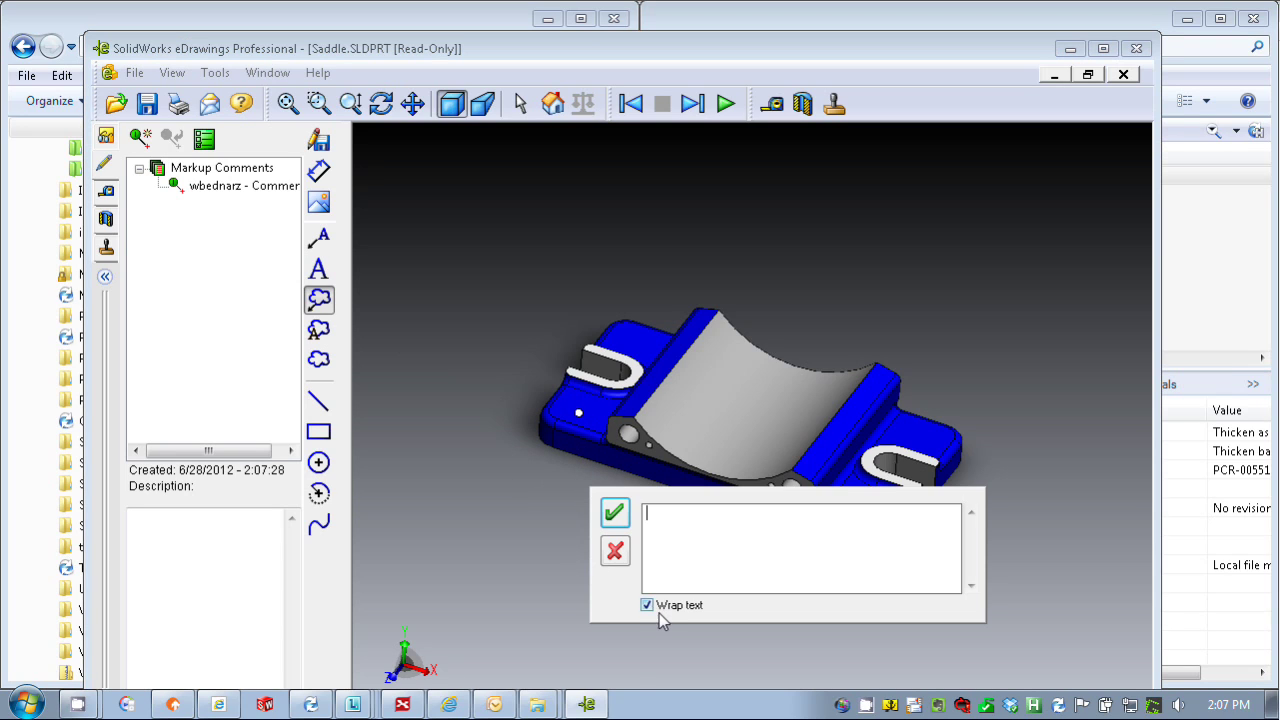
{"action": "type", "text": "Thicken to 3/4\""}
{"action": "left_click", "coordinate": [610, 514]}
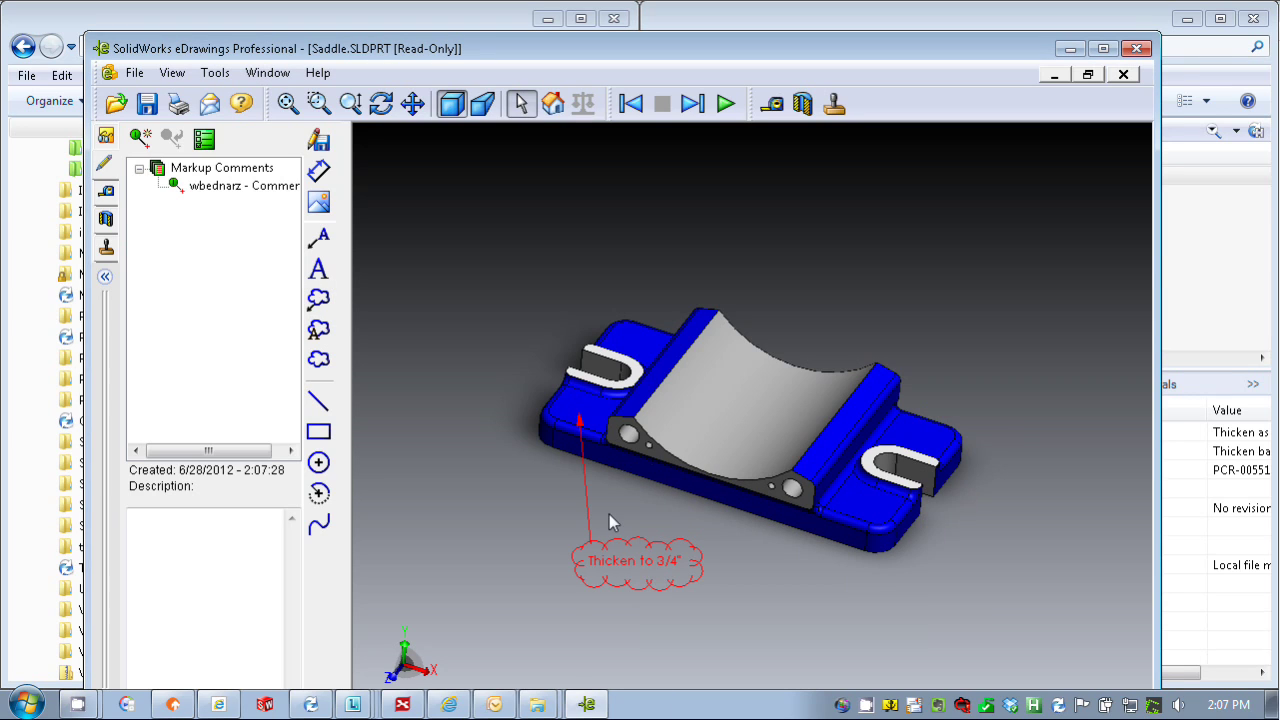
- Save the markup as Saddle.eprt in the Markups folder and close eDrawings
{"action": "left_click", "coordinate": [148, 106]}
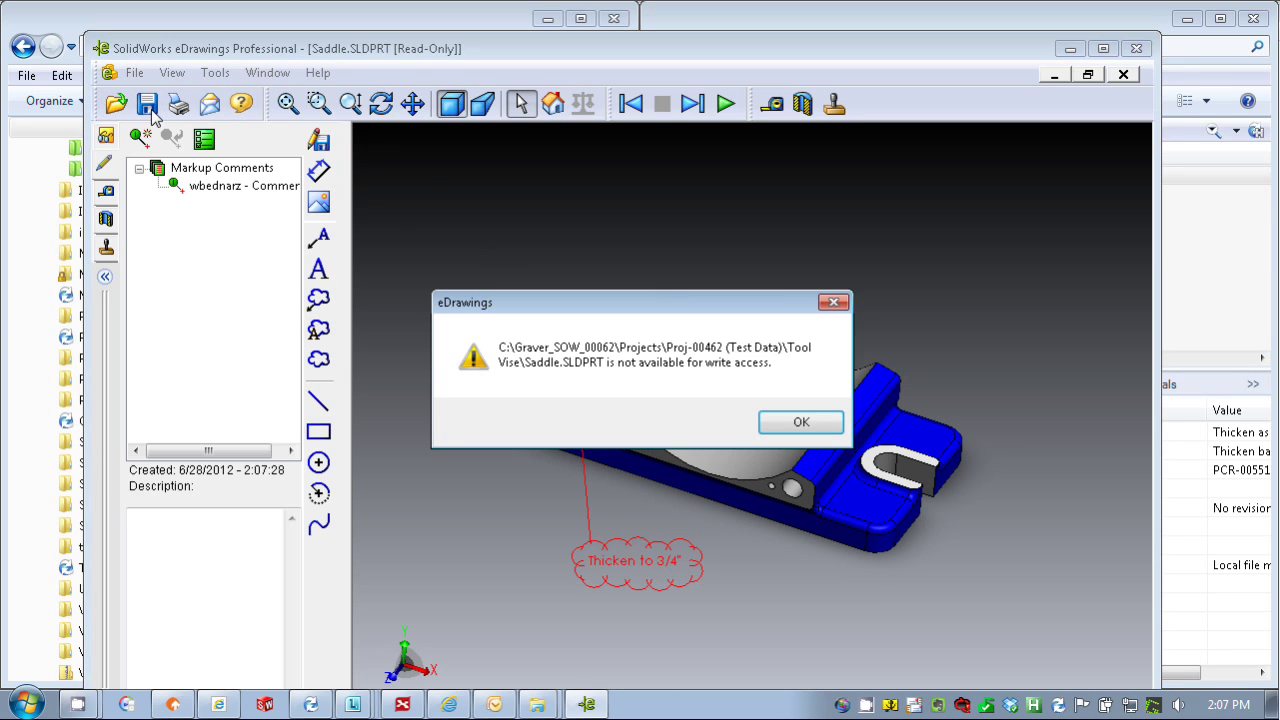
{"action": "left_click", "coordinate": [801, 423]}
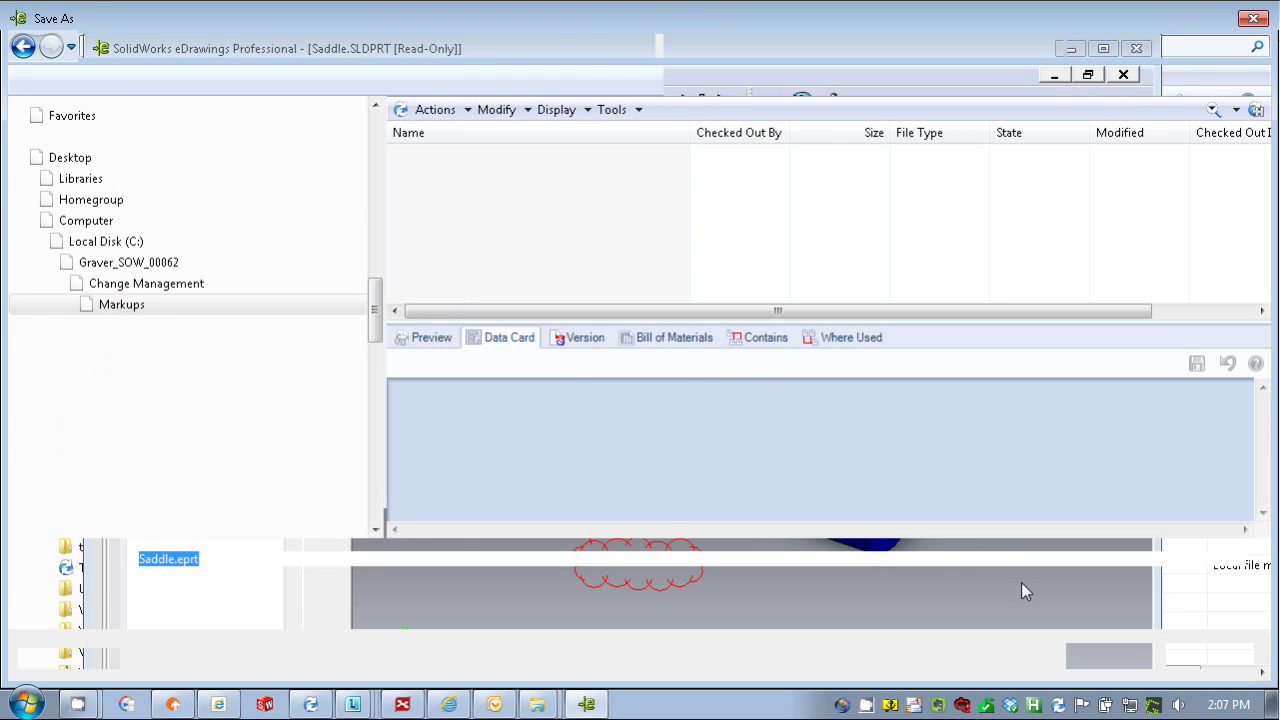
{"action": "left_click", "coordinate": [1104, 659]}
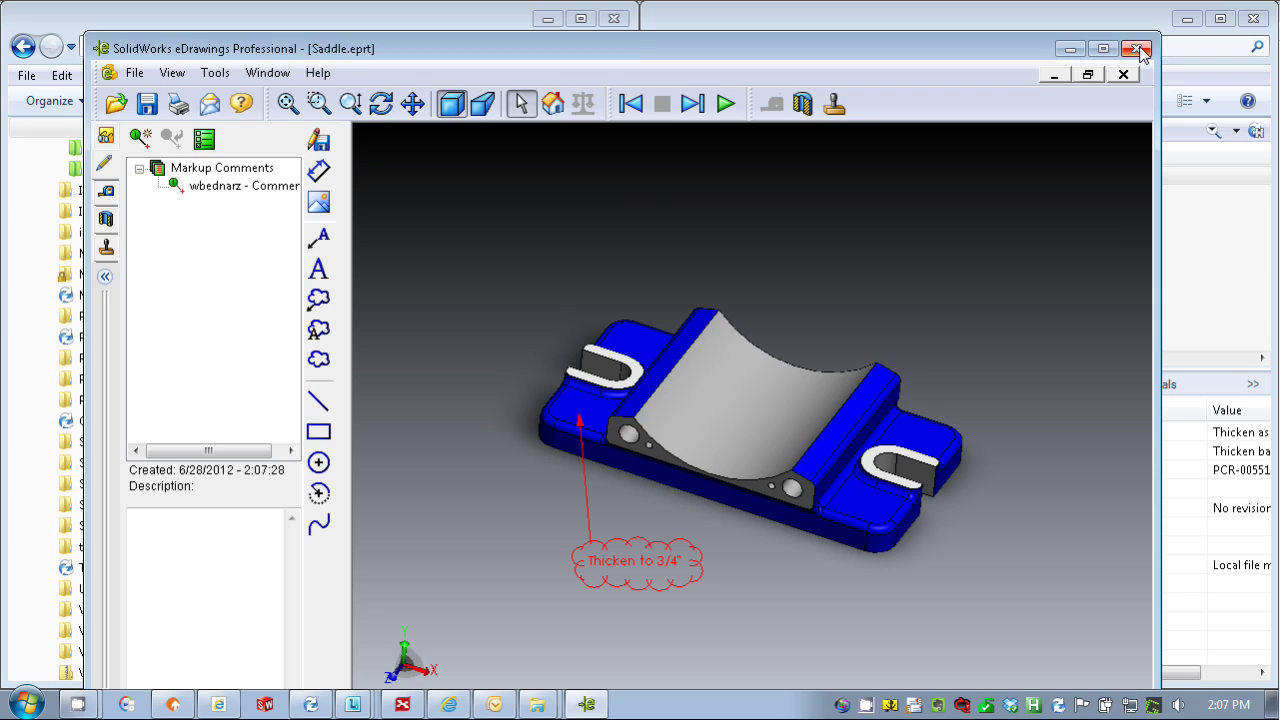
{"action": "left_click", "coordinate": [1138, 50]}
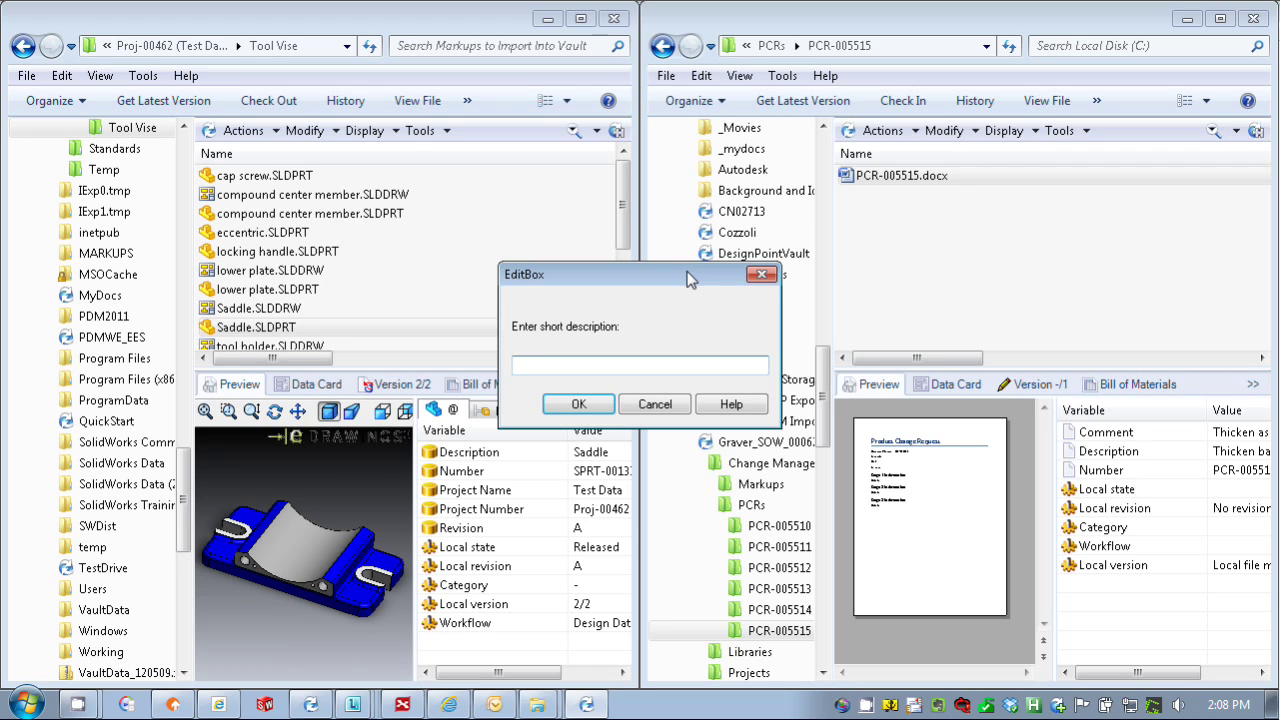
- Give the markup short description 'Thicken base' and comment 'Thicken as shown in this document'
{"action": "type", "text": "Thicken base"}
{"action": "left_click", "coordinate": [582, 404]}
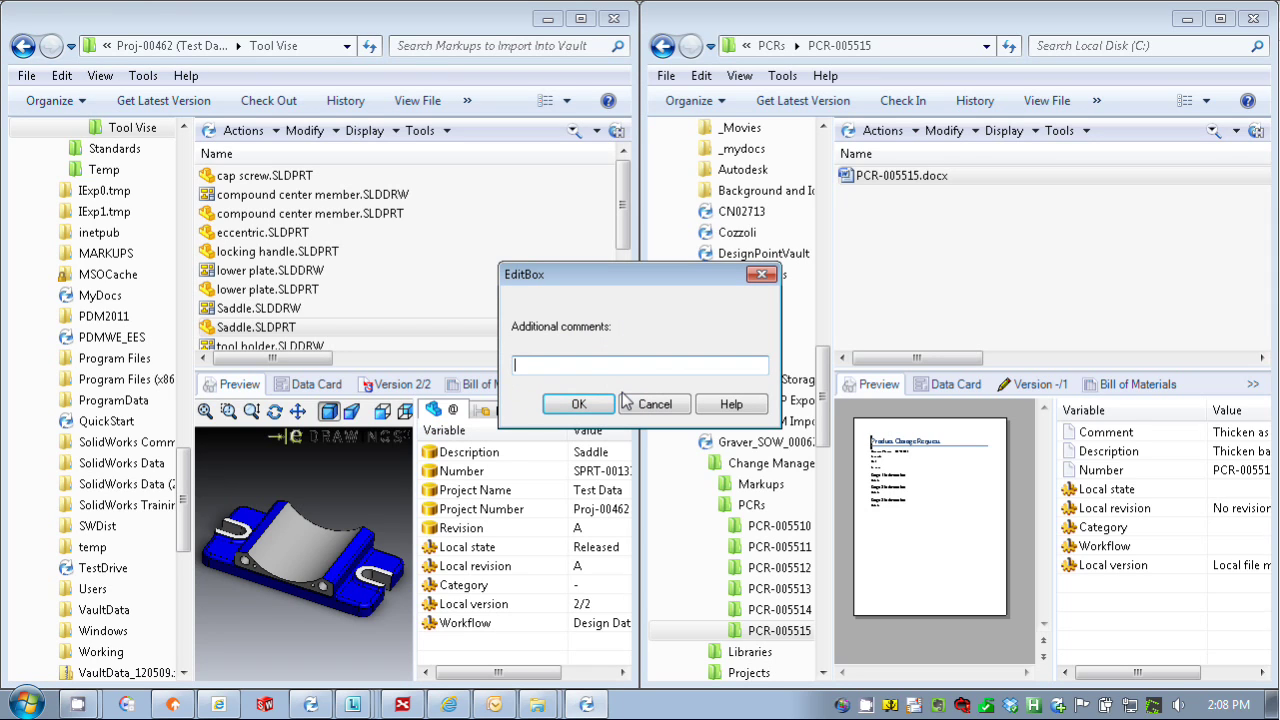
{"action": "type", "text": "Thicken as shown in this doc"}
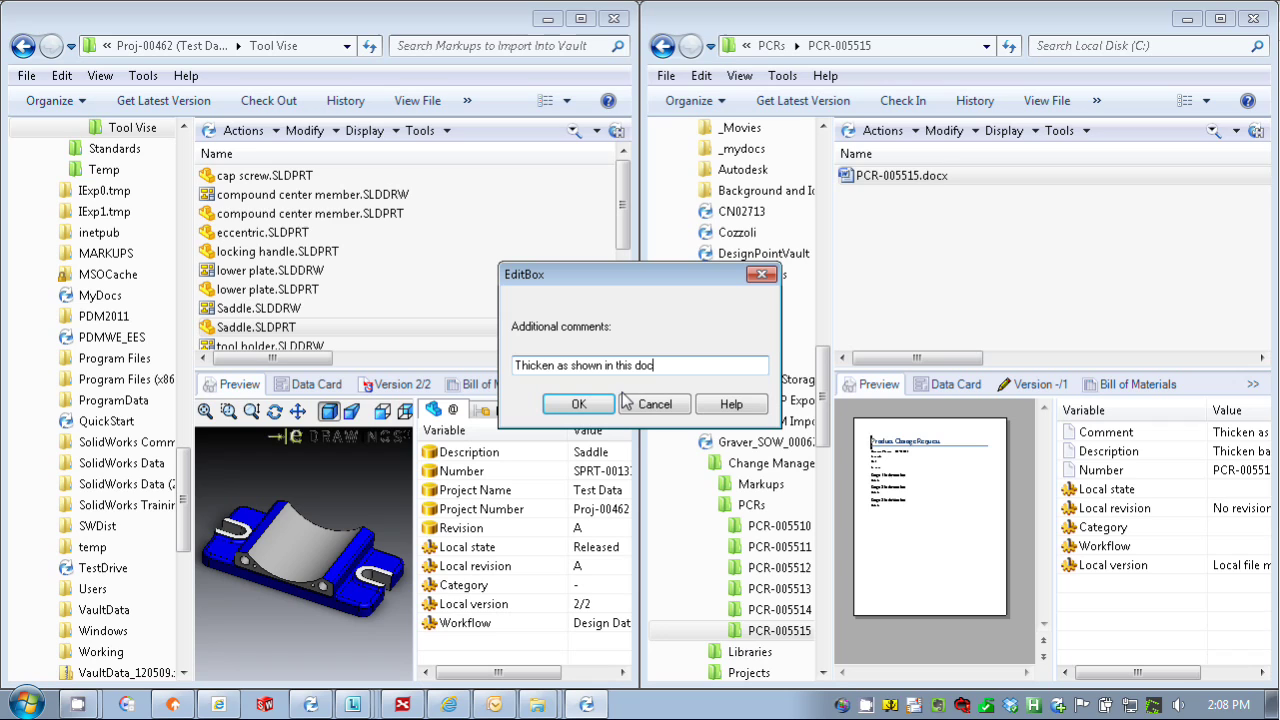
{"action": "type", "text": "ument"}
{"action": "left_click", "coordinate": [600, 404]}
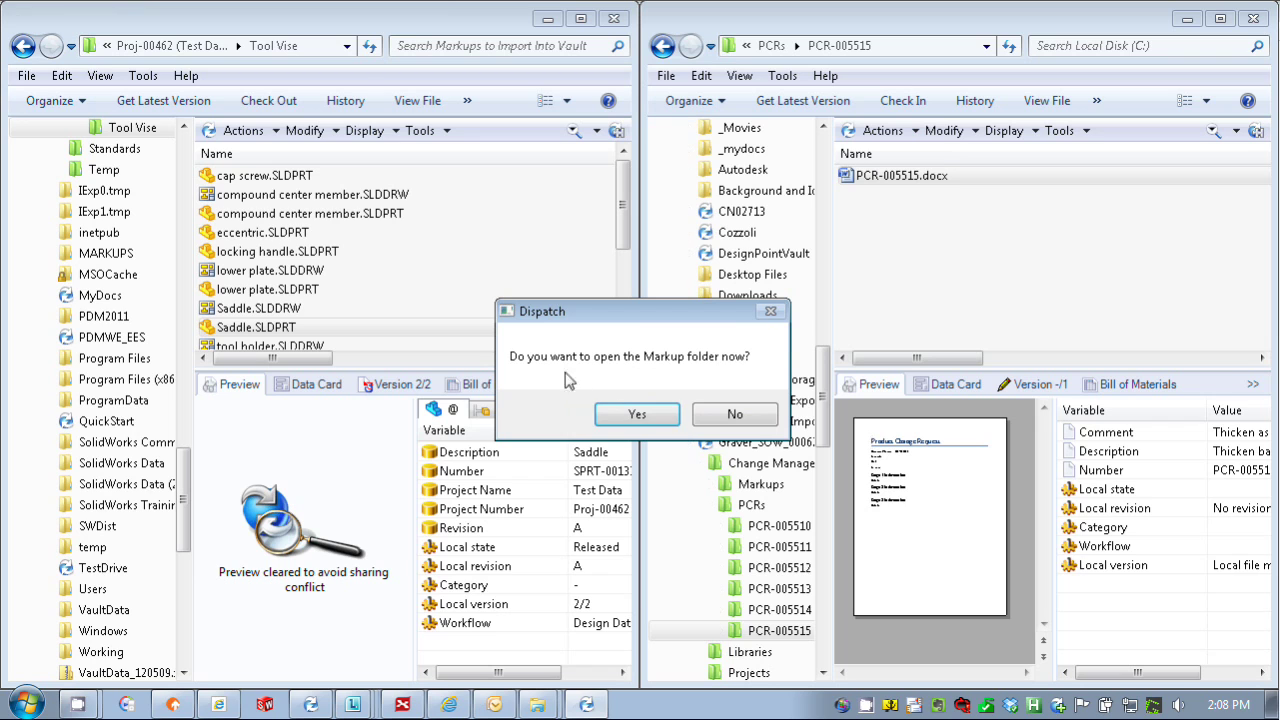
{"action": "left_click", "coordinate": [632, 416]}
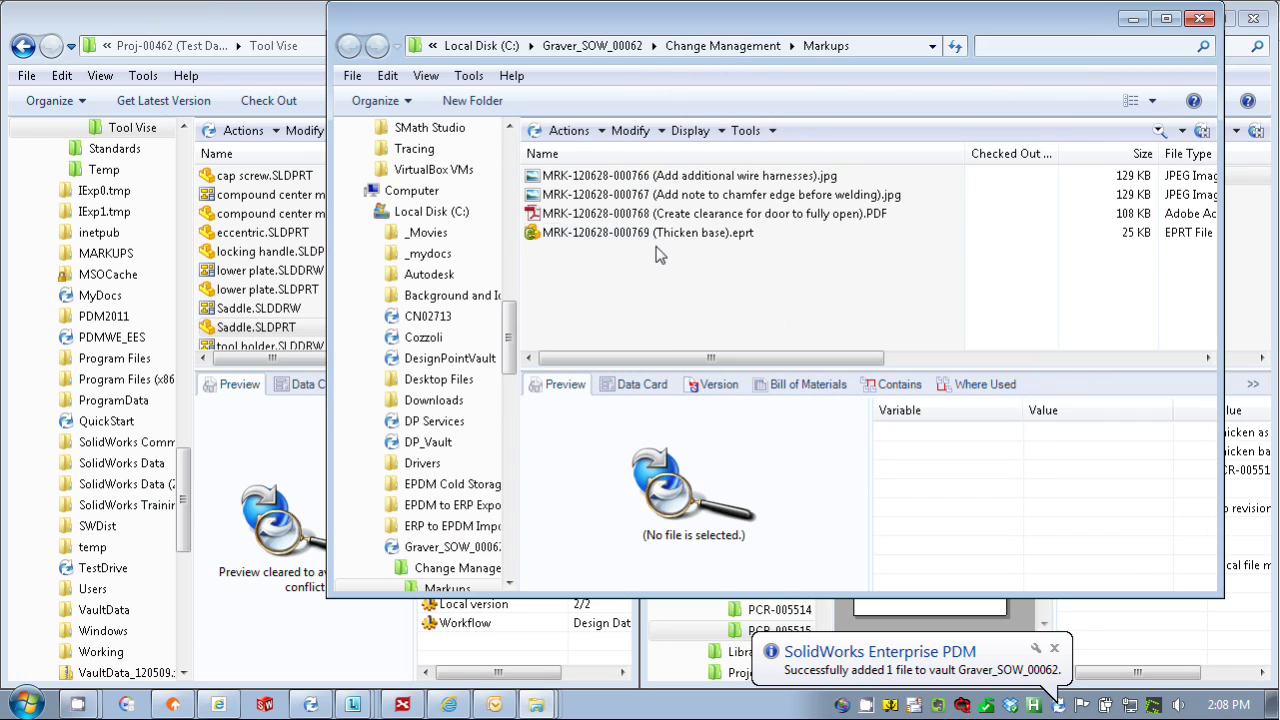
{"action": "left_click", "coordinate": [660, 235]}
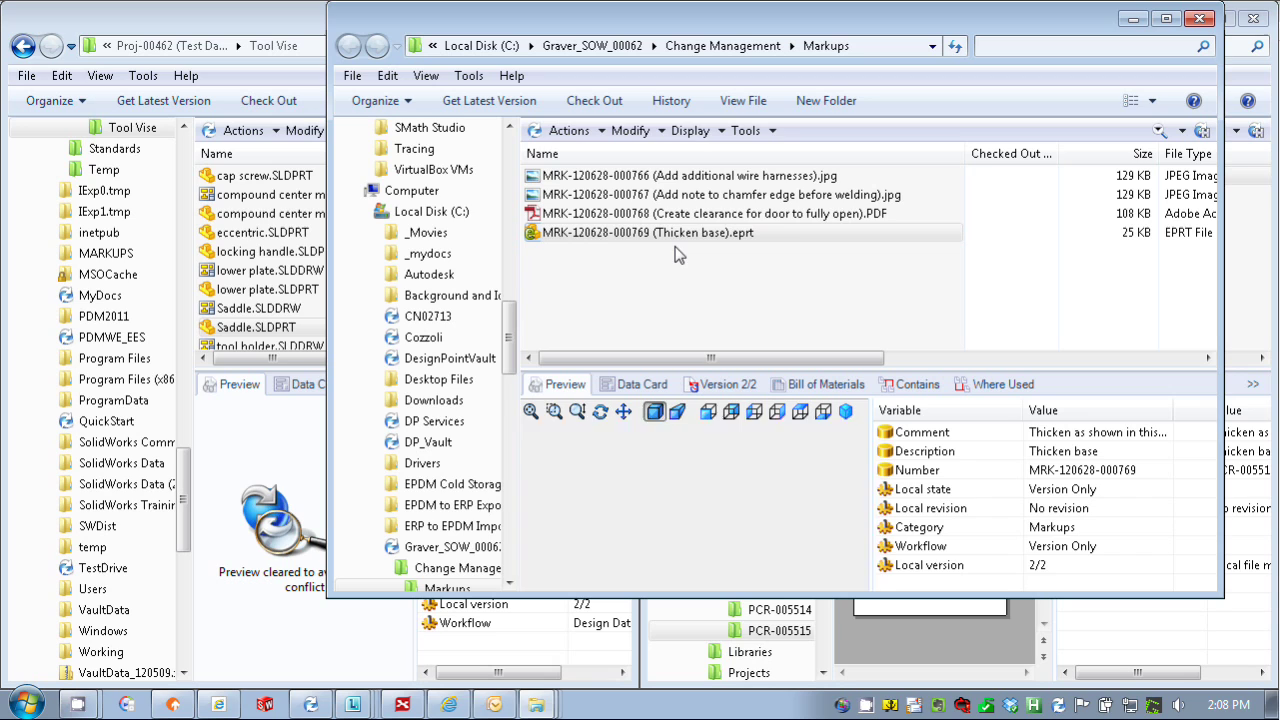
{"action": "double_click", "coordinate": [681, 234]}
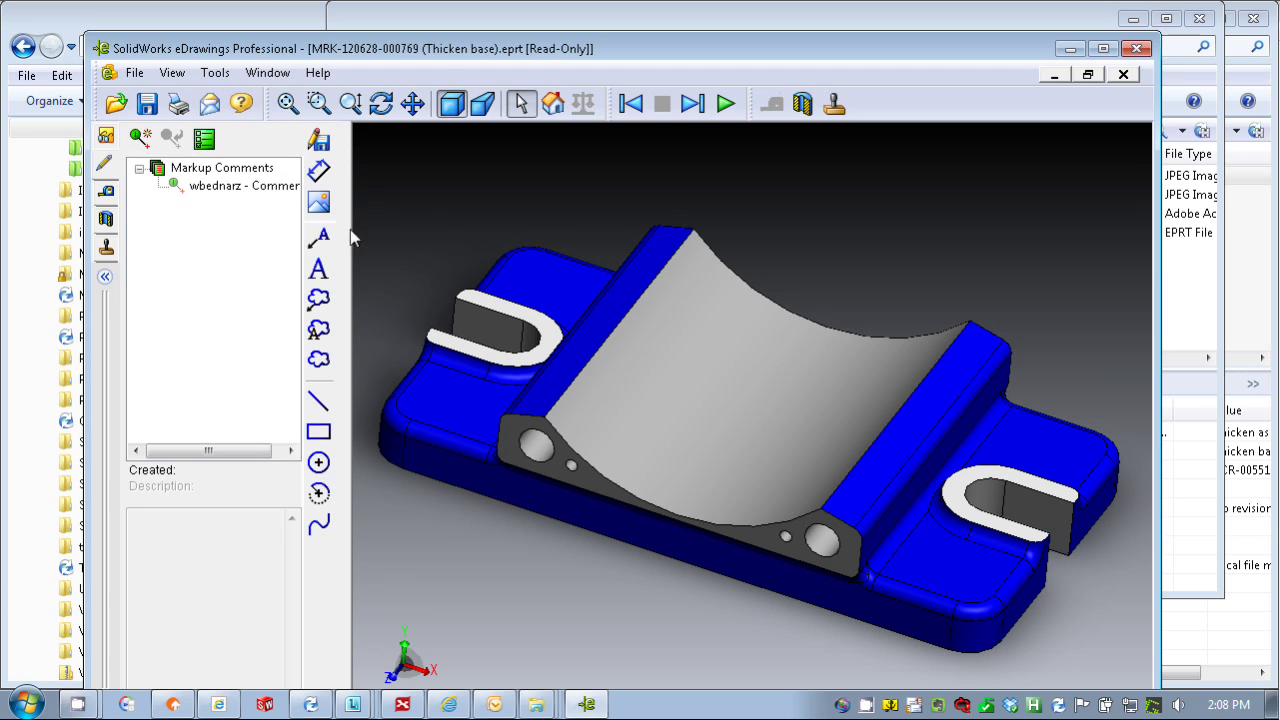
{"action": "left_click", "coordinate": [270, 190]}
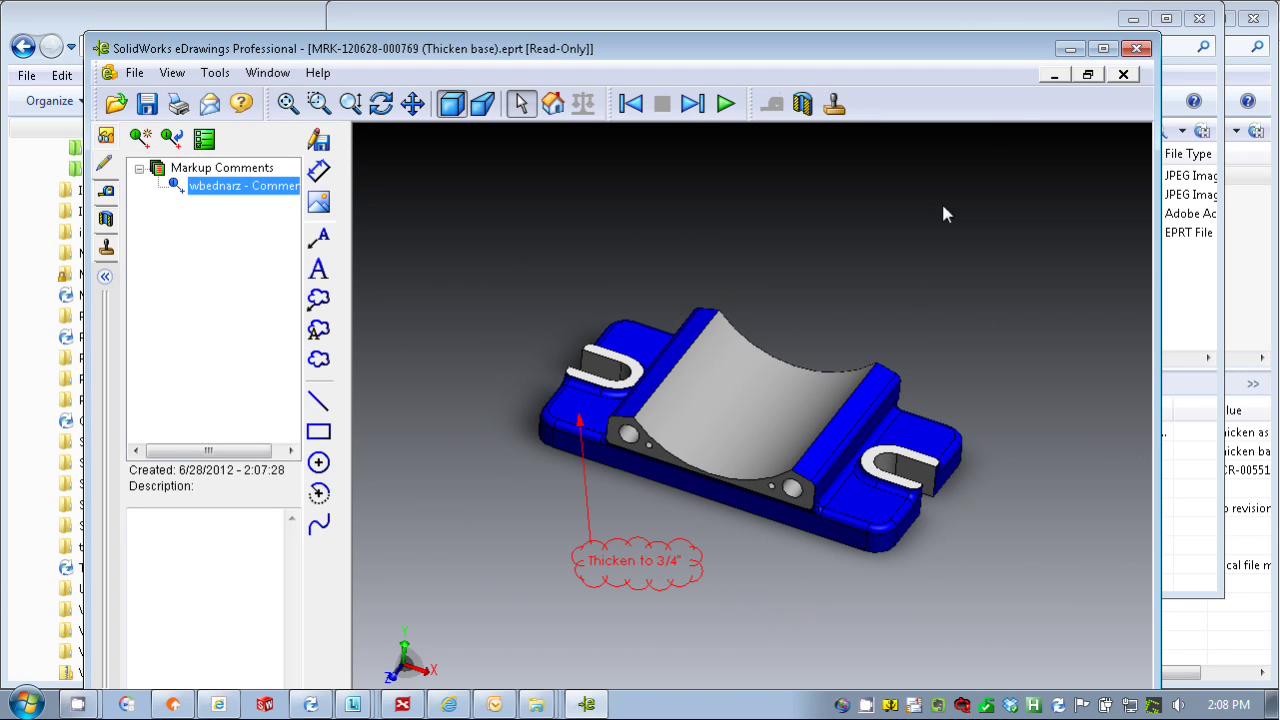
{"action": "left_click", "coordinate": [1136, 48]}
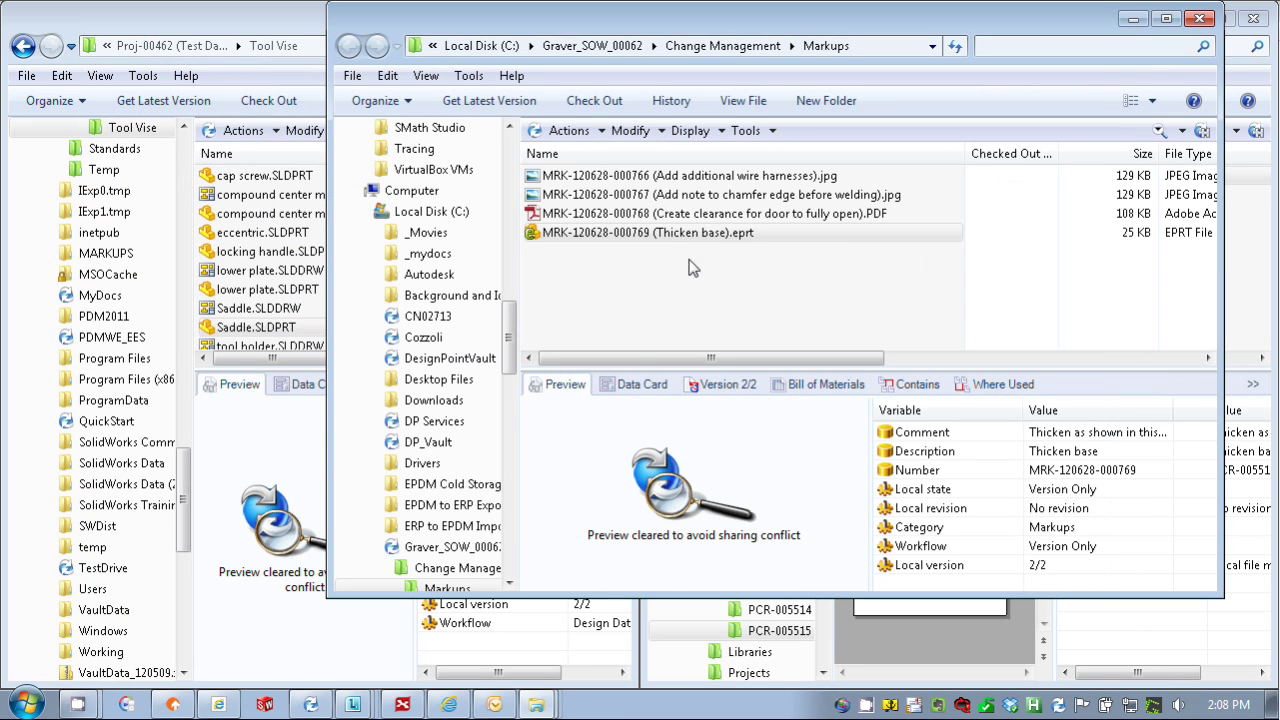
- Copy the Thicken base markup and paste it as a reference of PCR-005515.docx
{"action": "right_click", "coordinate": [700, 236]}
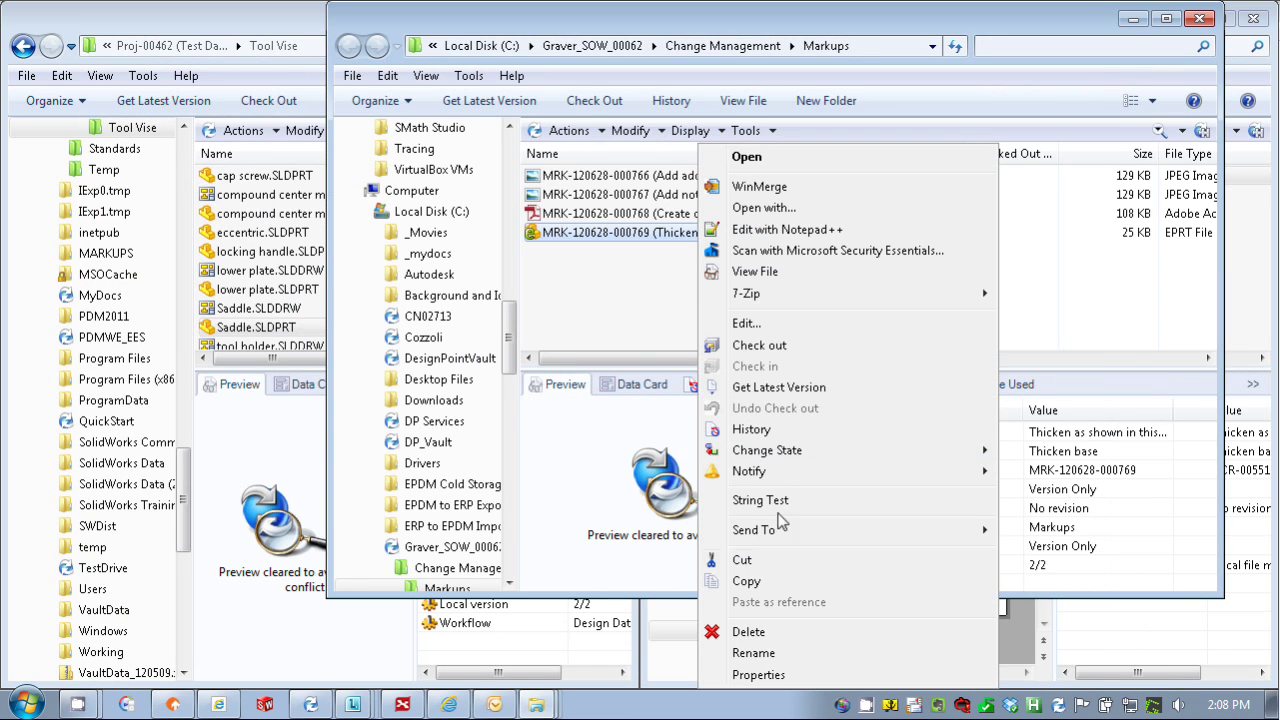
{"action": "left_click", "coordinate": [765, 581]}
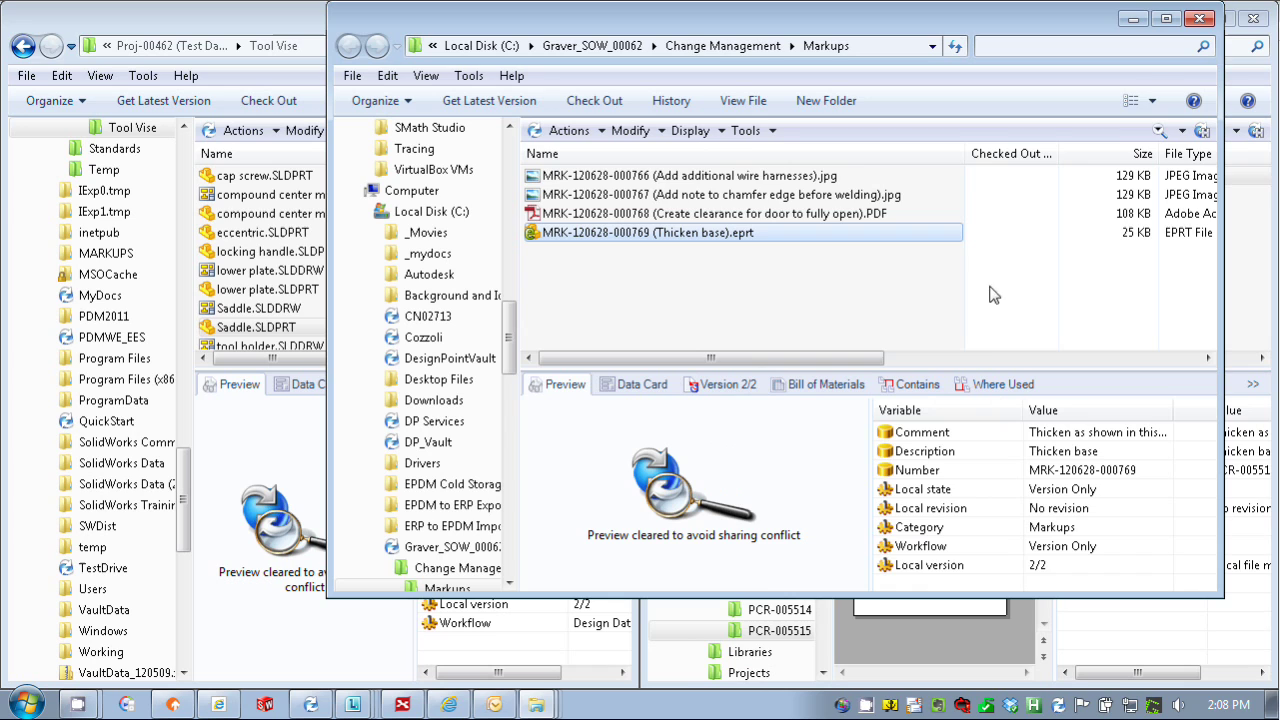
{"action": "left_click", "coordinate": [1200, 18]}
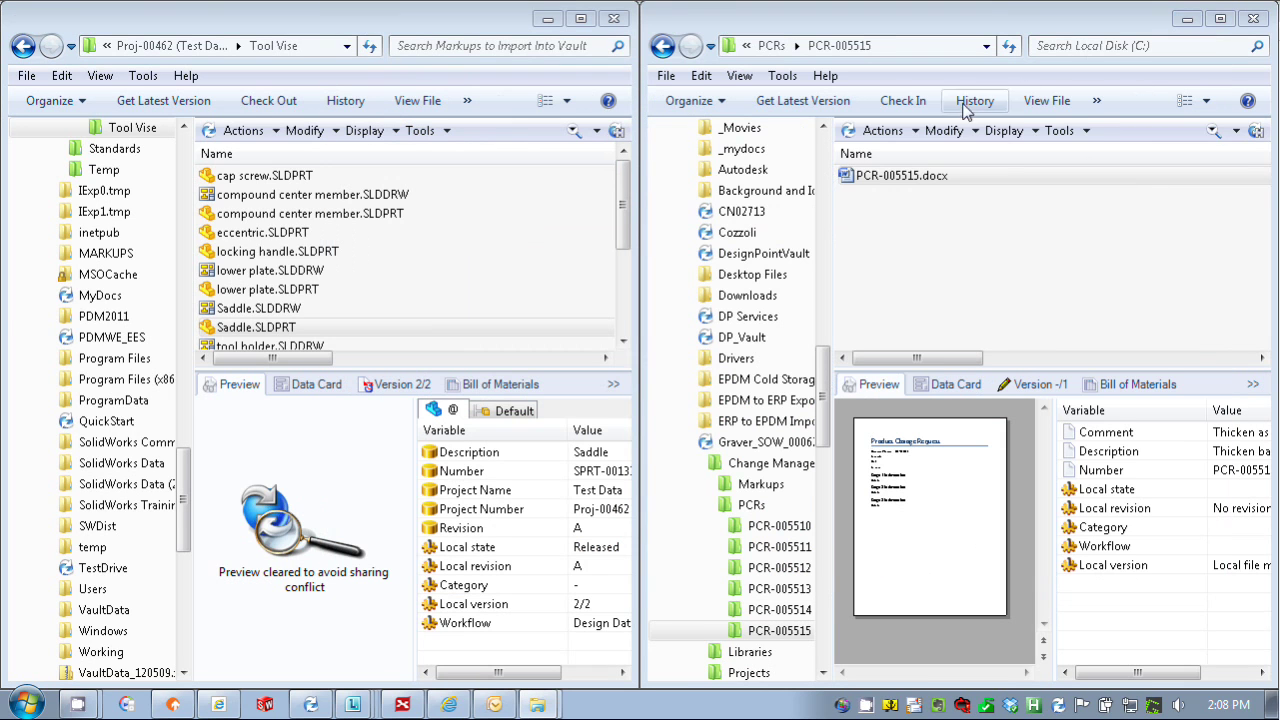
{"action": "right_click", "coordinate": [910, 185]}
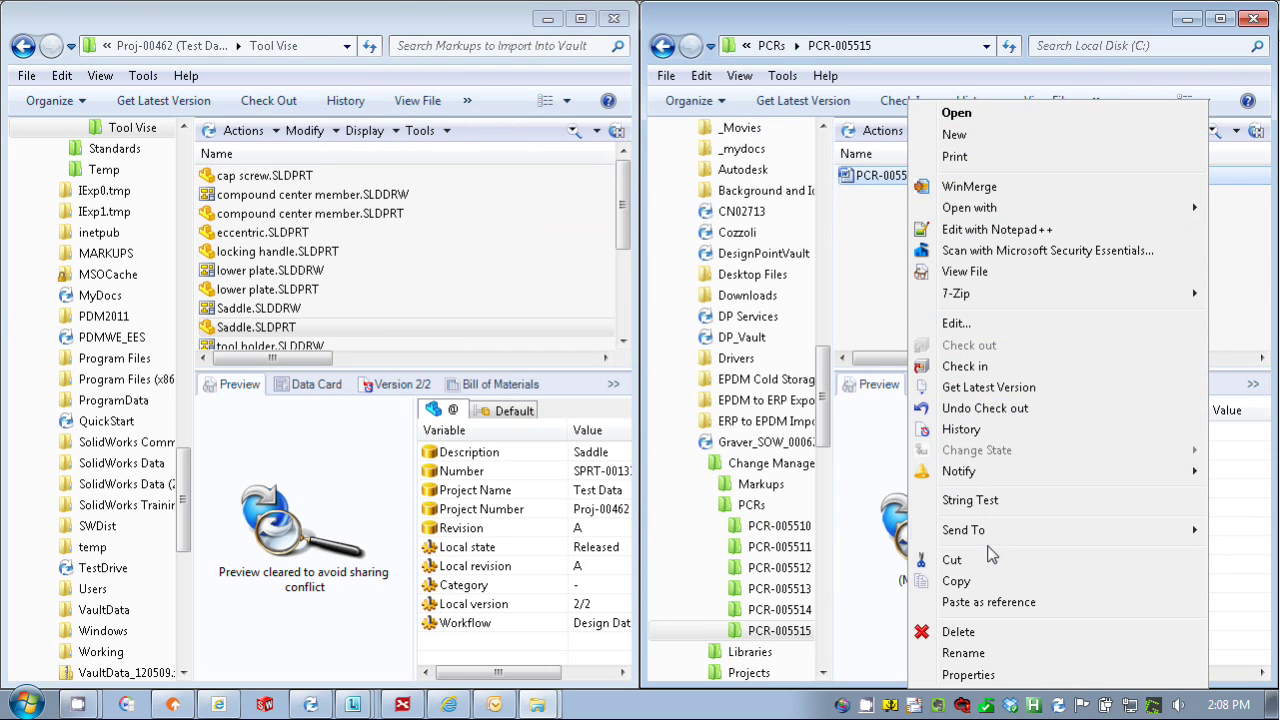
{"action": "left_click", "coordinate": [989, 602]}
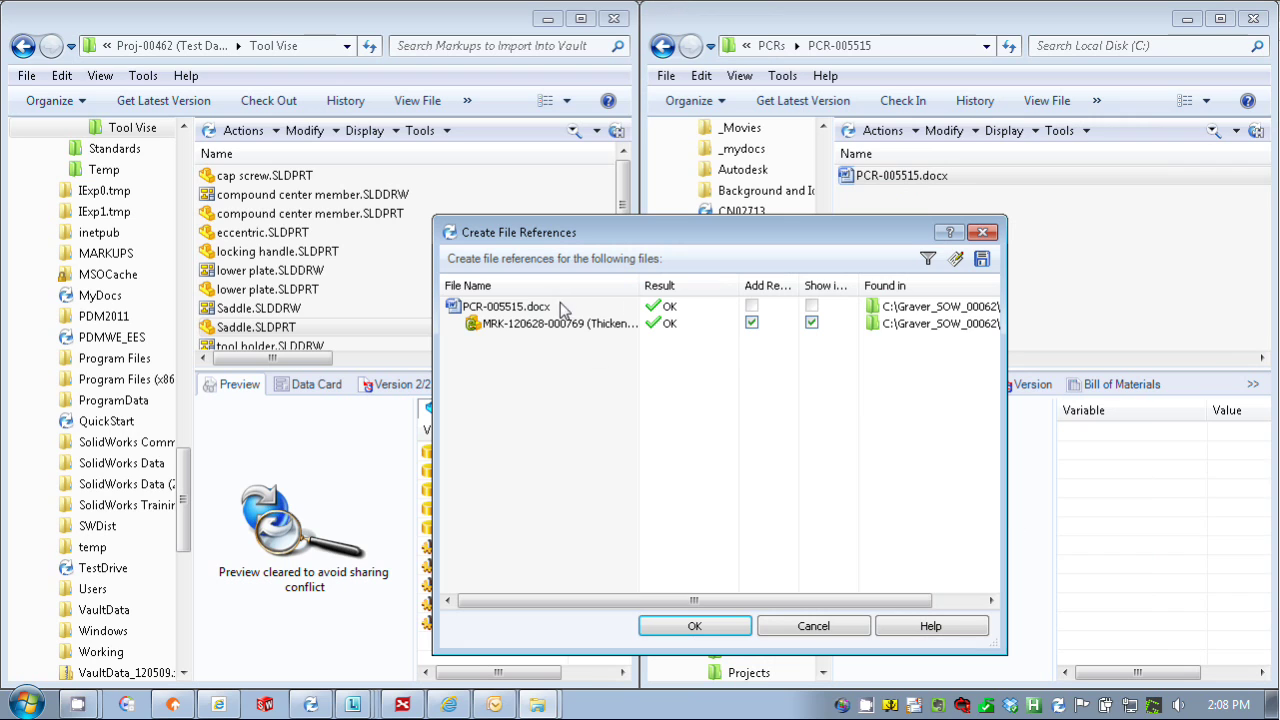
{"action": "left_click", "coordinate": [694, 626]}
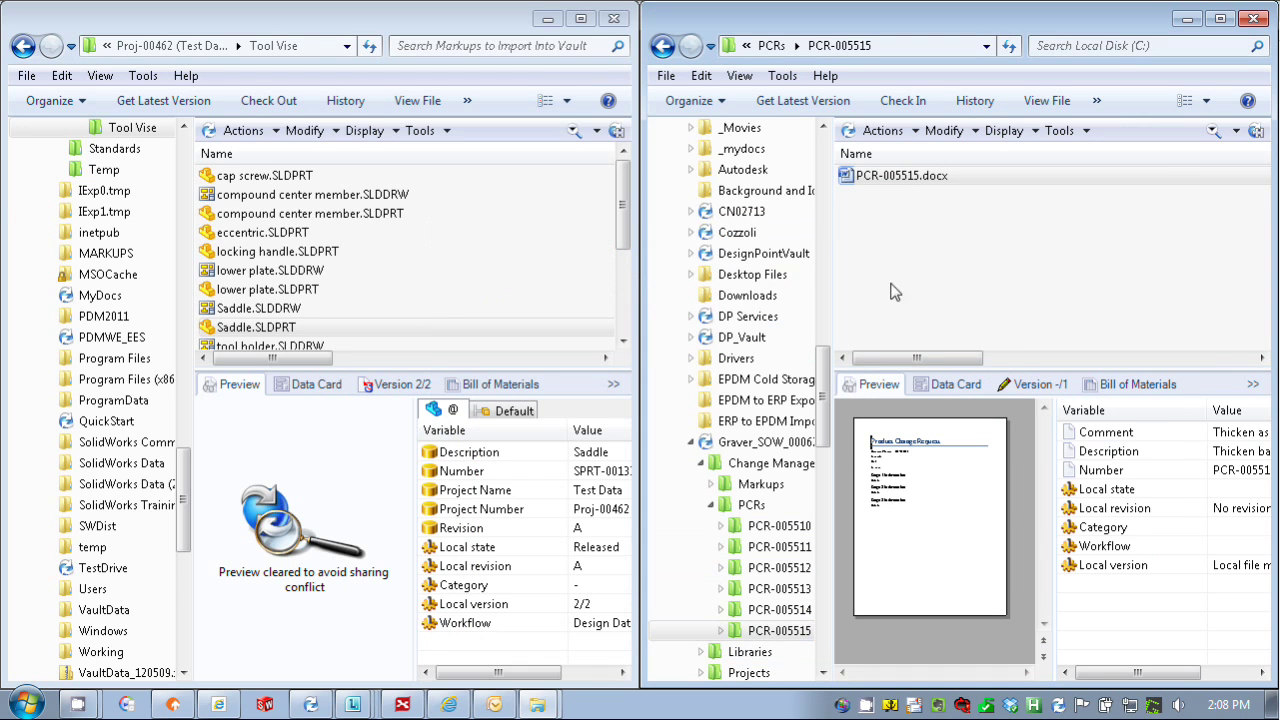
- Check in PCR-005515.docx with its references
{"action": "right_click", "coordinate": [905, 186]}
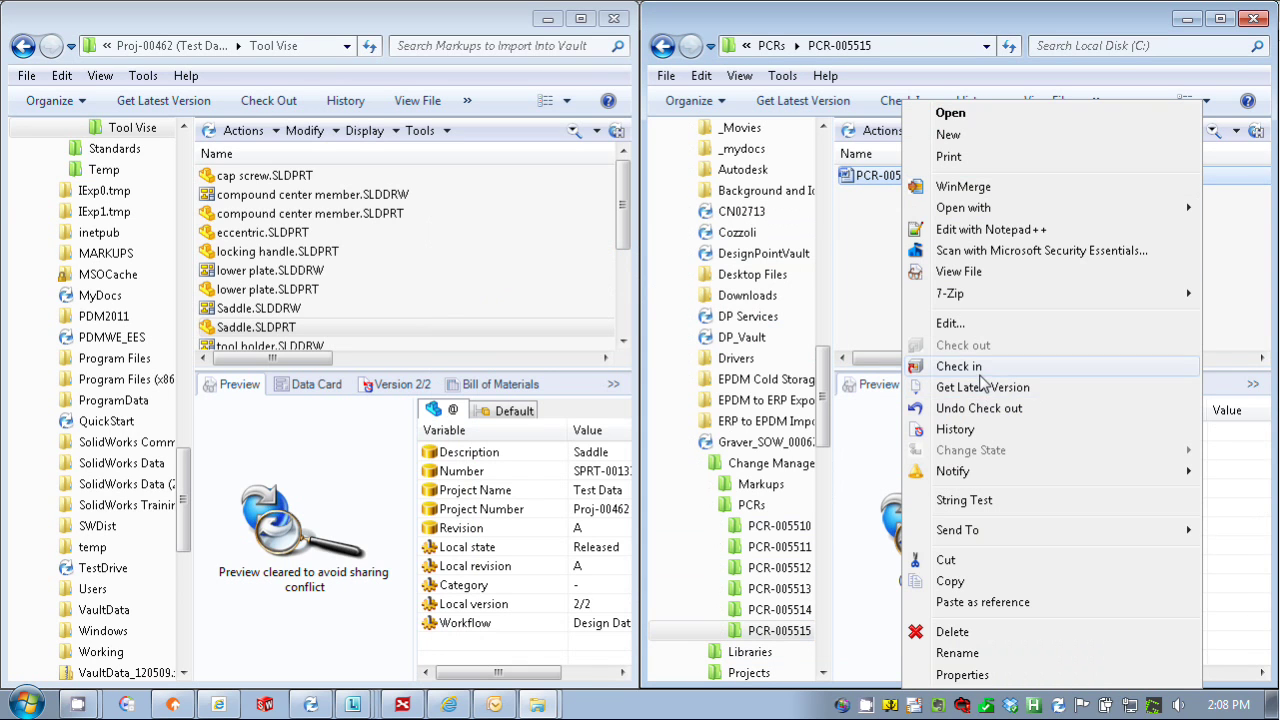
{"action": "left_click", "coordinate": [979, 370]}
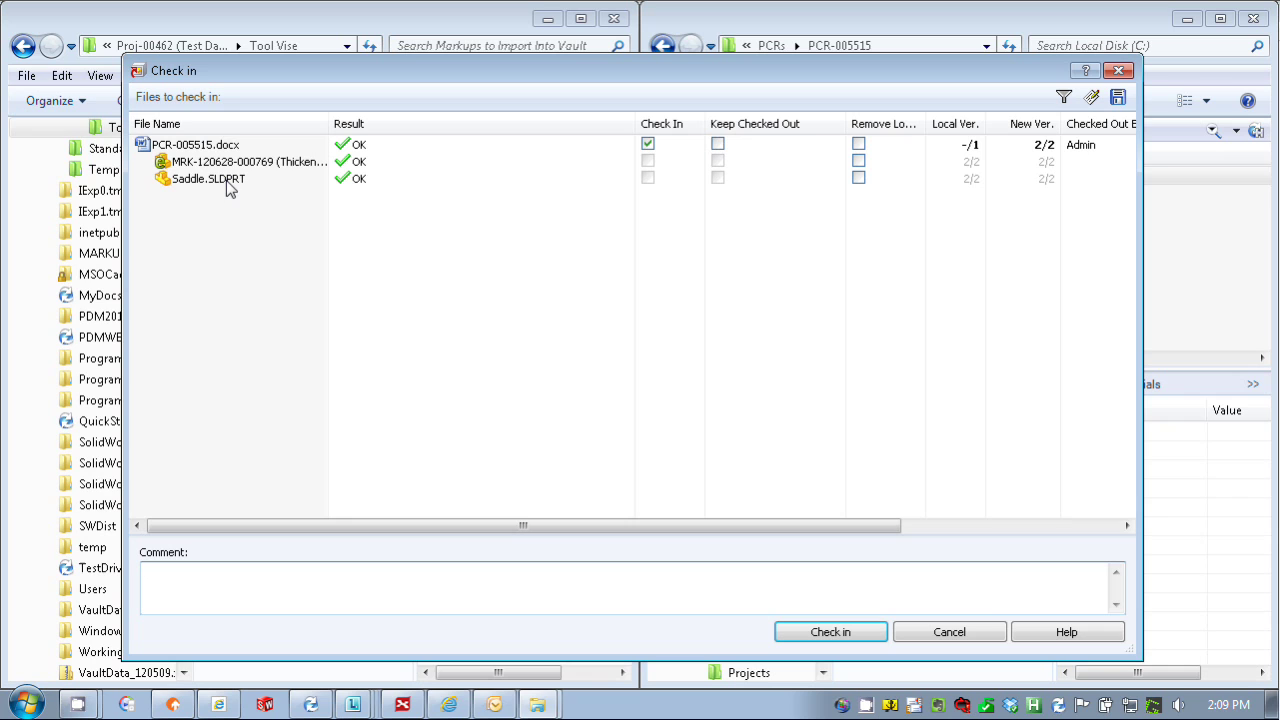
{"action": "left_click", "coordinate": [815, 636]}
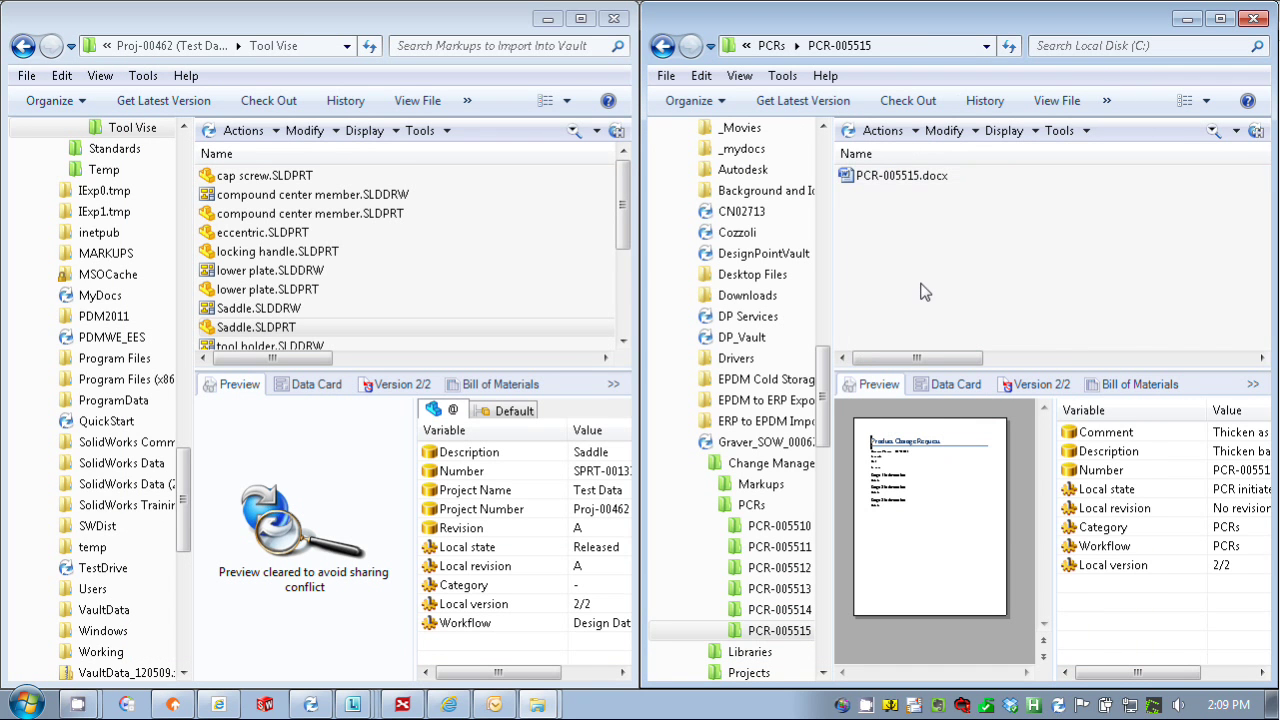
- Move PCR-005515.docx to the PCR approved state with the Approve PCR transition
{"action": "right_click", "coordinate": [908, 177]}
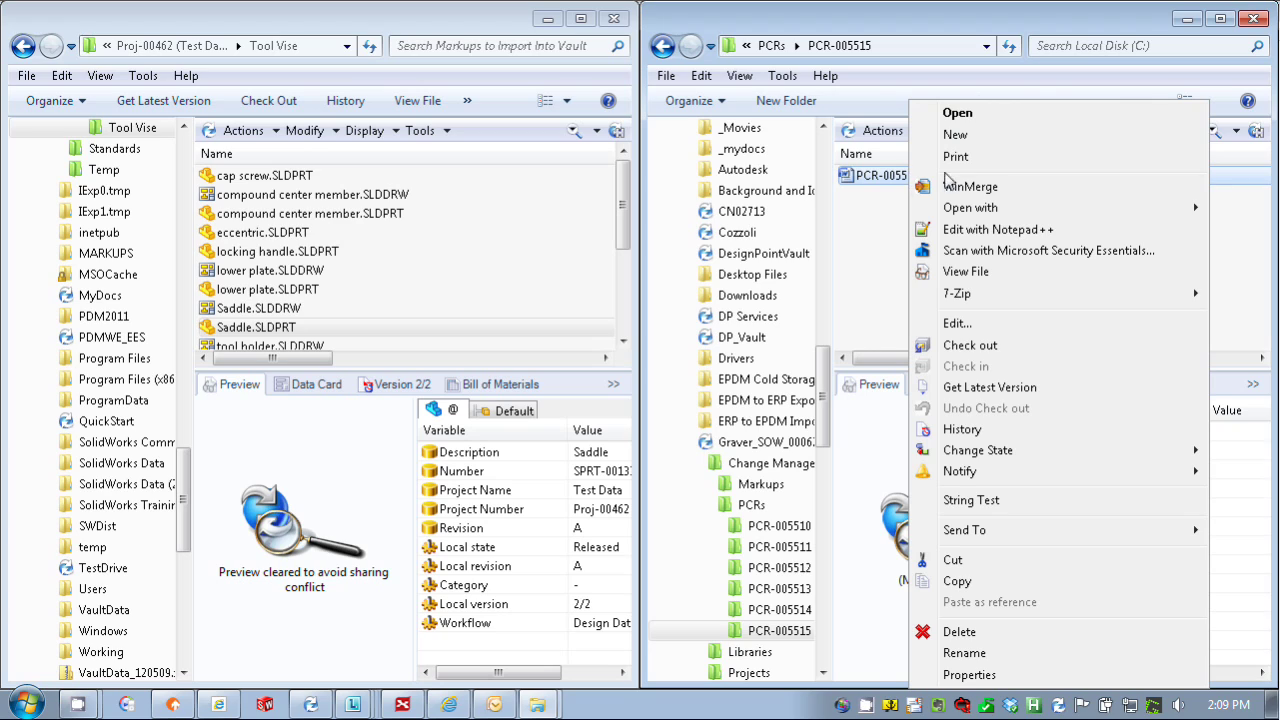
{"action": "mouse_move", "coordinate": [1060, 460]}
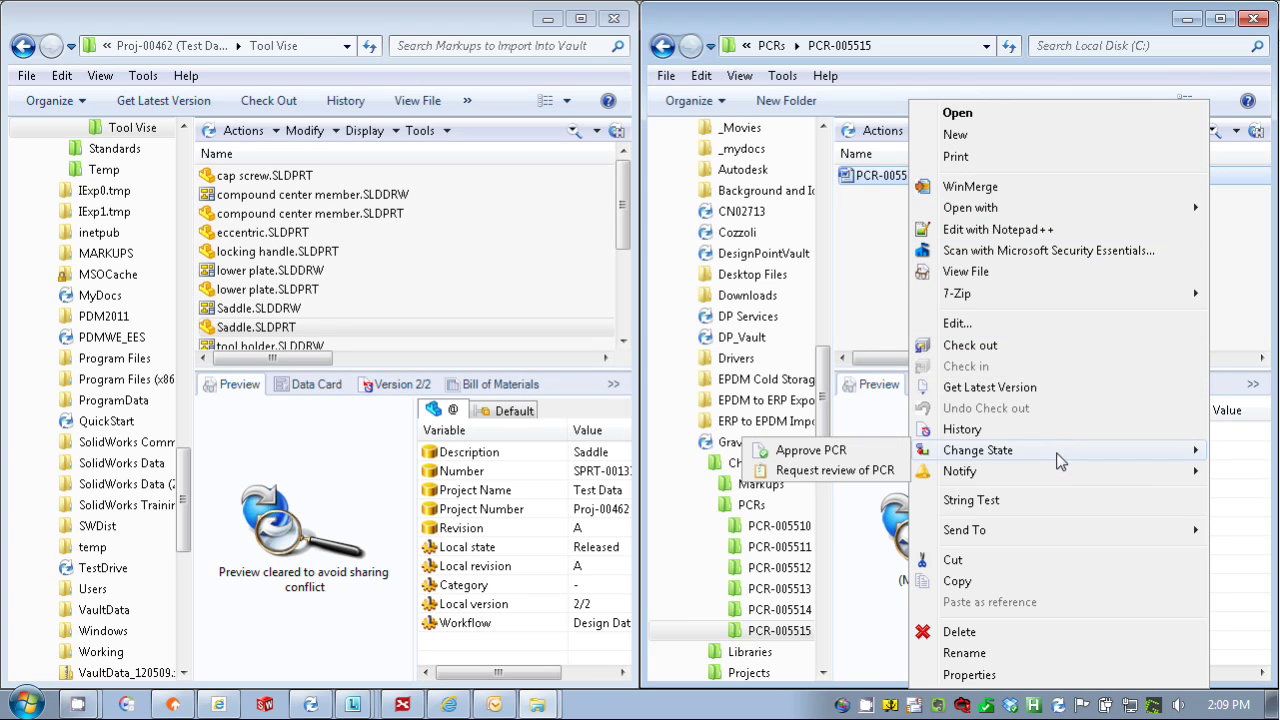
{"action": "left_click", "coordinate": [812, 451]}
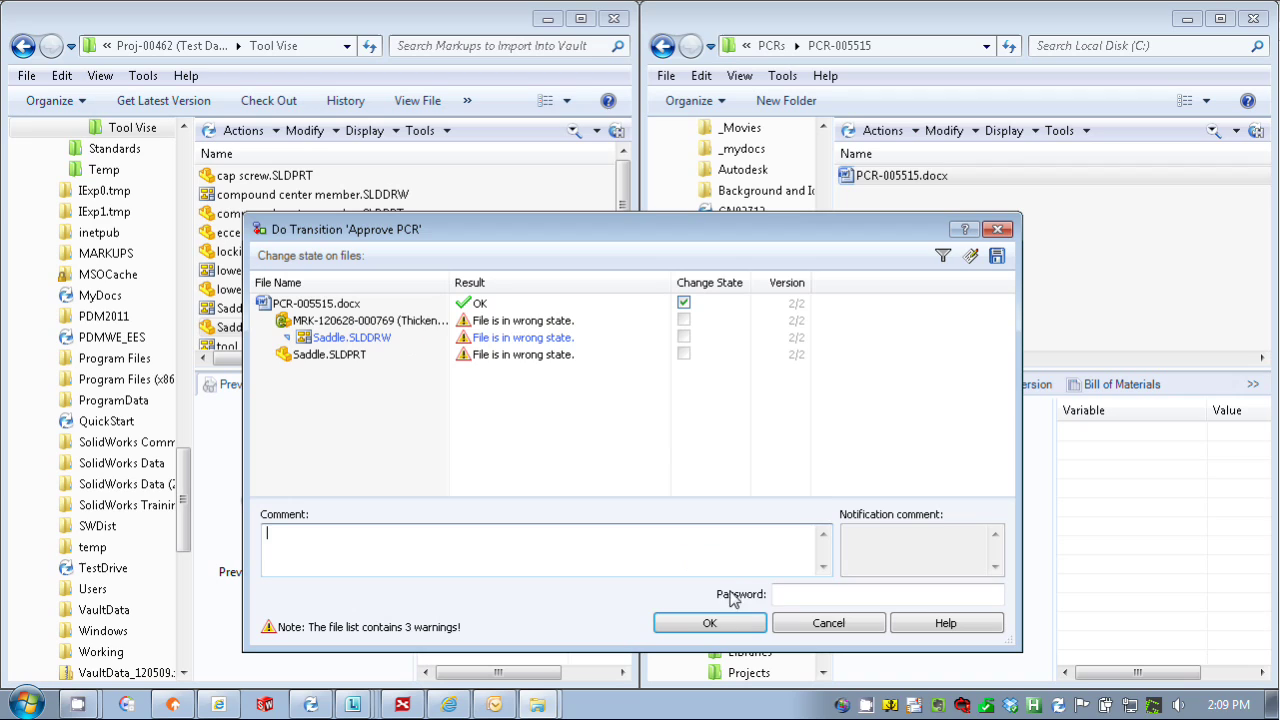
{"action": "left_click", "coordinate": [790, 594]}
{"action": "left_click", "coordinate": [666, 562]}
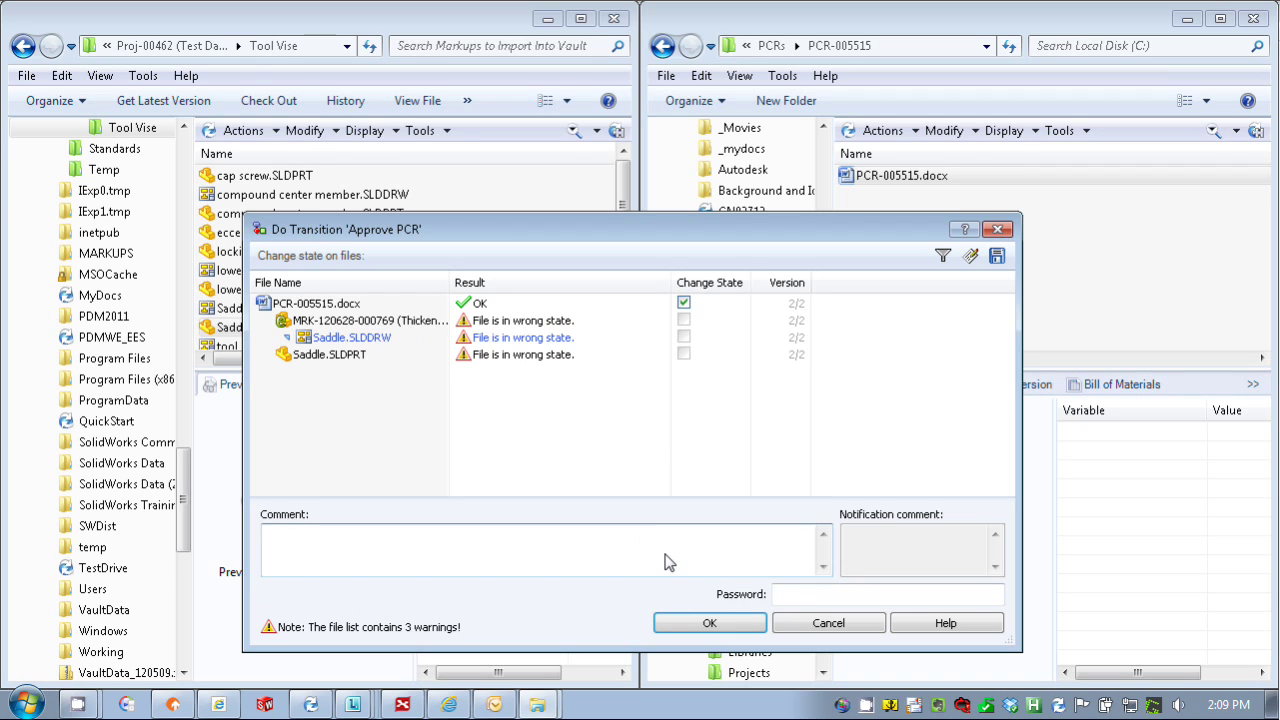
{"action": "left_click", "coordinate": [792, 598]}
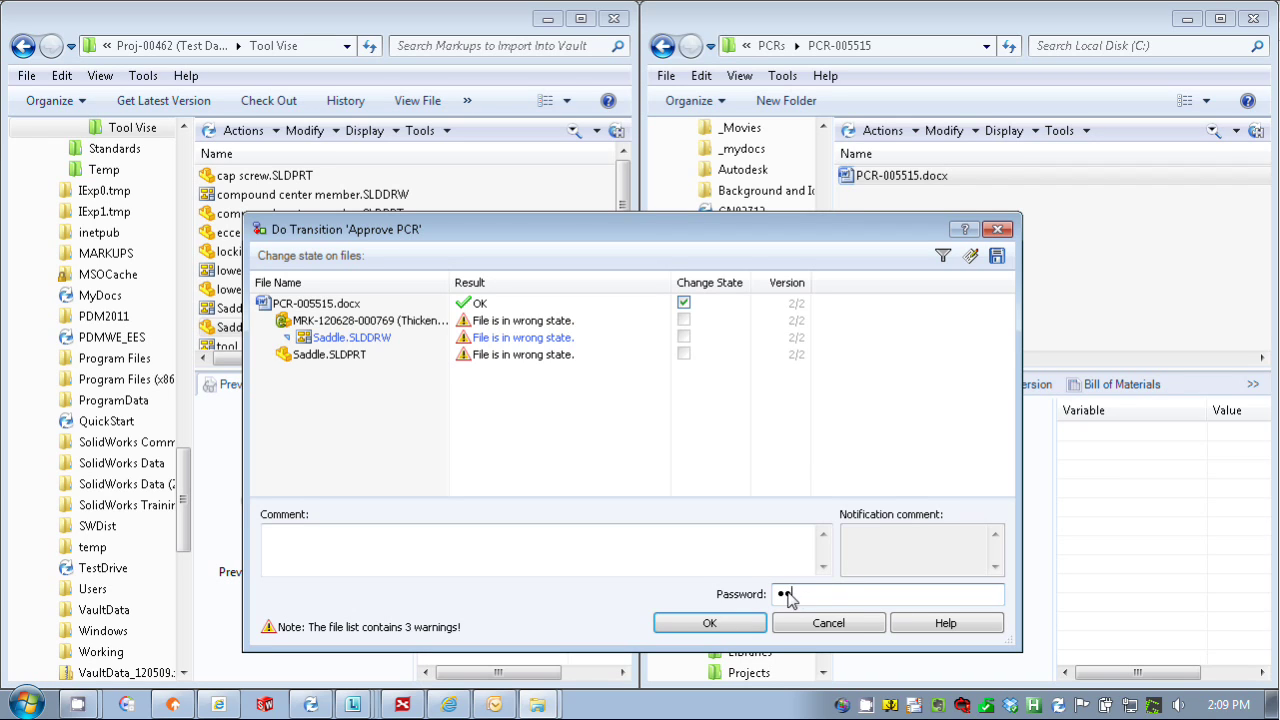
{"action": "left_click", "coordinate": [764, 624]}
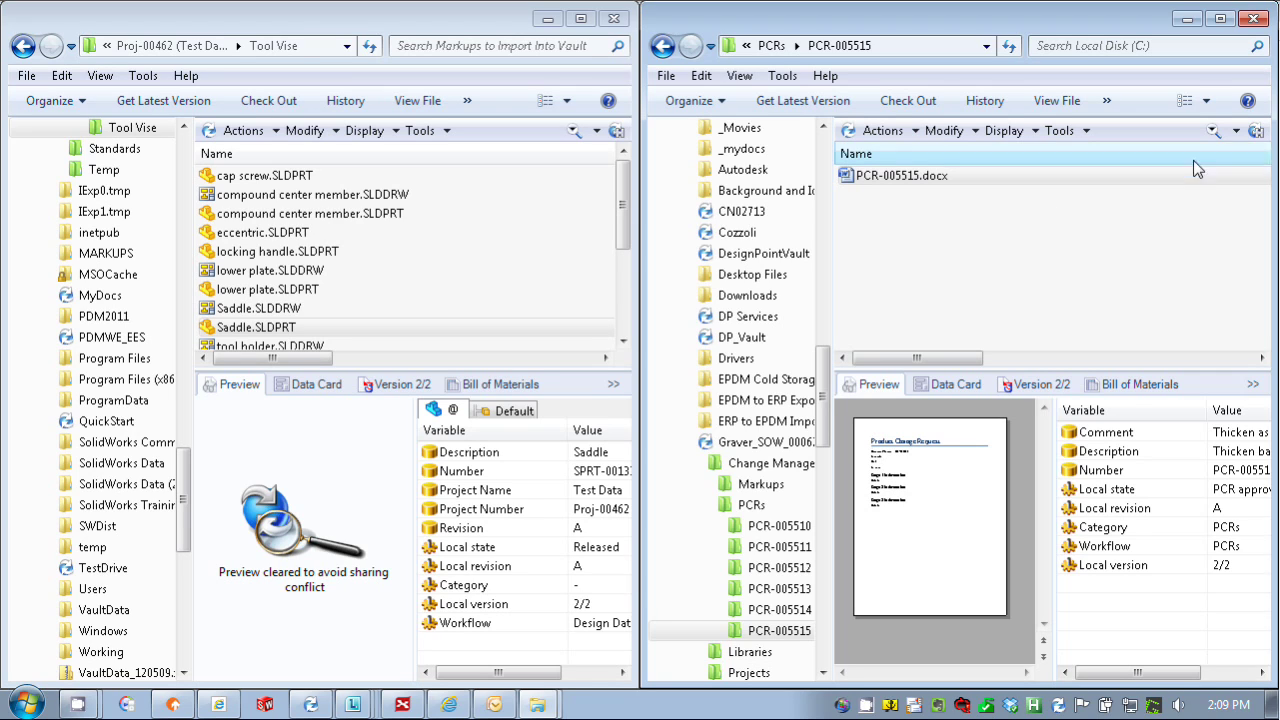
- Run the Initiated PCRs saved search, then return to the PCRs folder
{"action": "left_click", "coordinate": [1236, 132]}
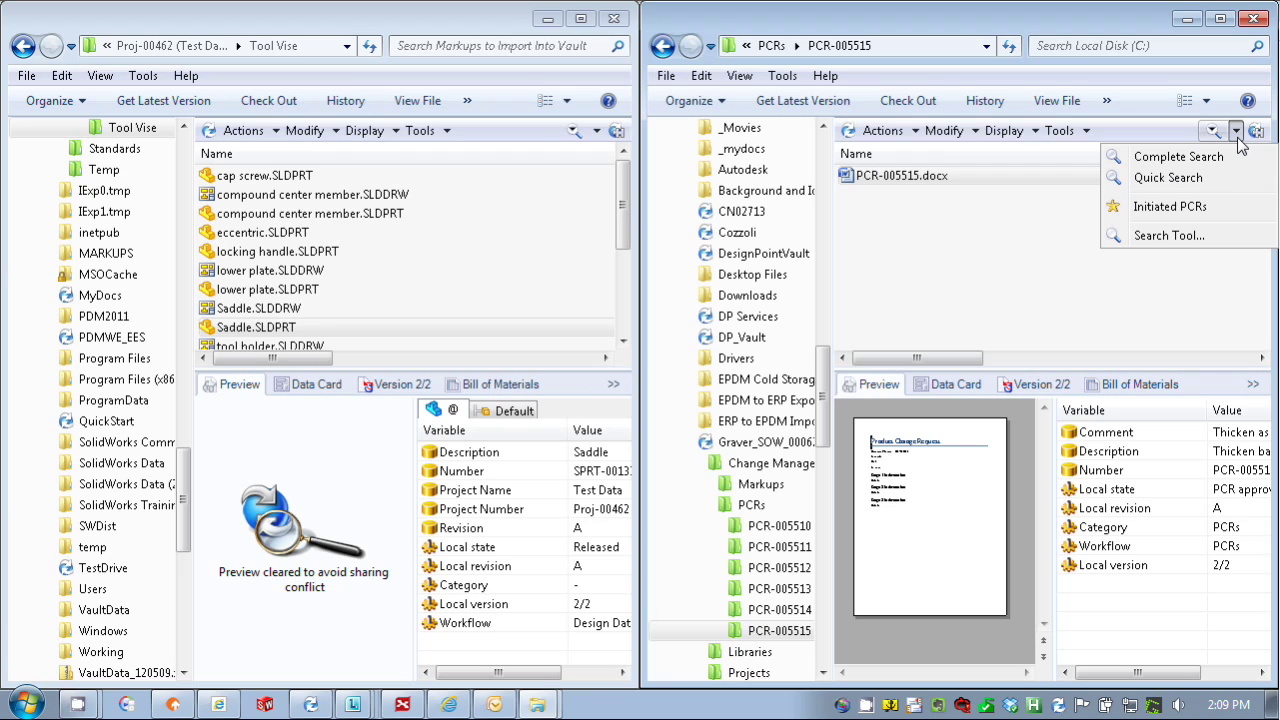
{"action": "left_click", "coordinate": [1172, 207]}
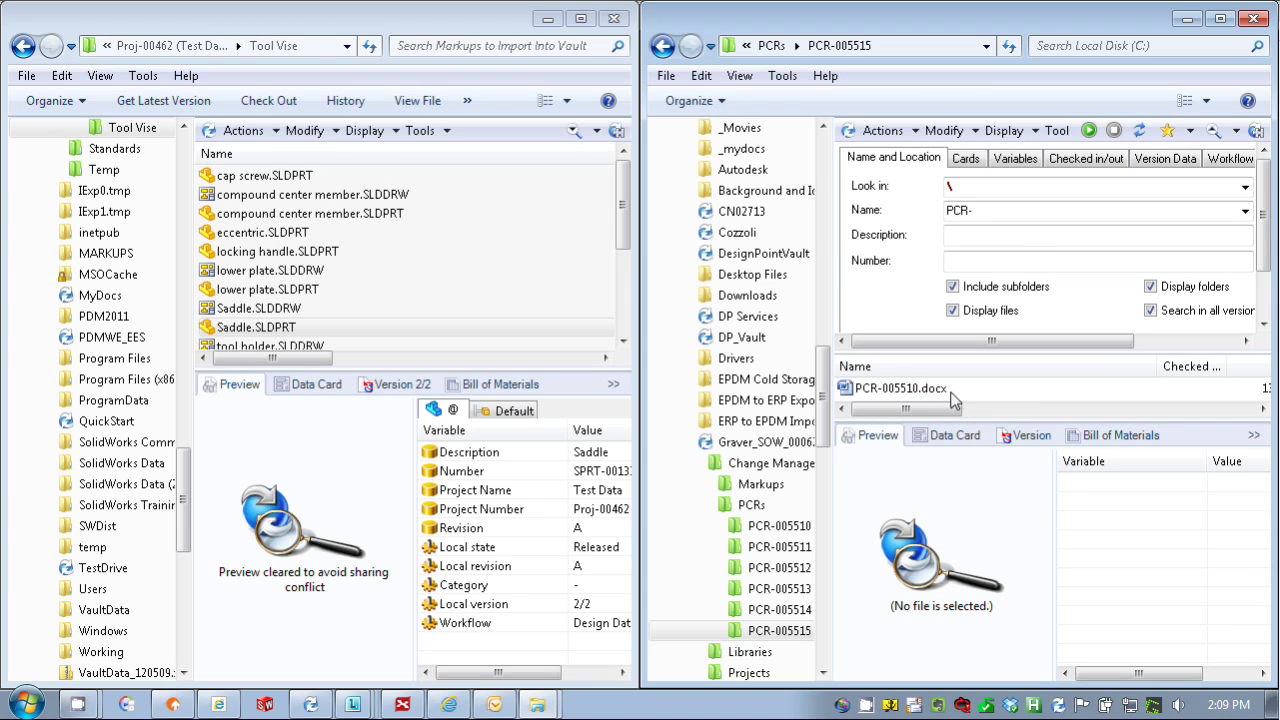
{"action": "left_click", "coordinate": [664, 48]}
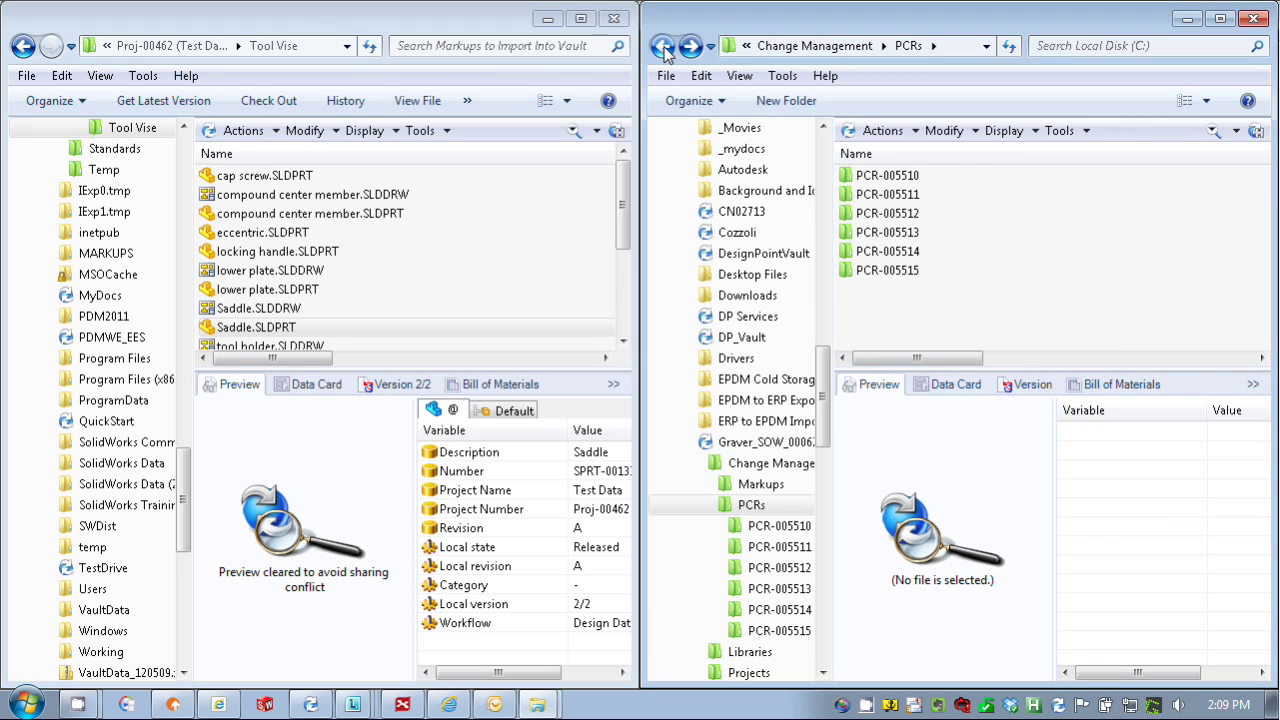
- Step back through the folder history to return to the vault's Markups folder
{"action": "left_click", "coordinate": [664, 48]}
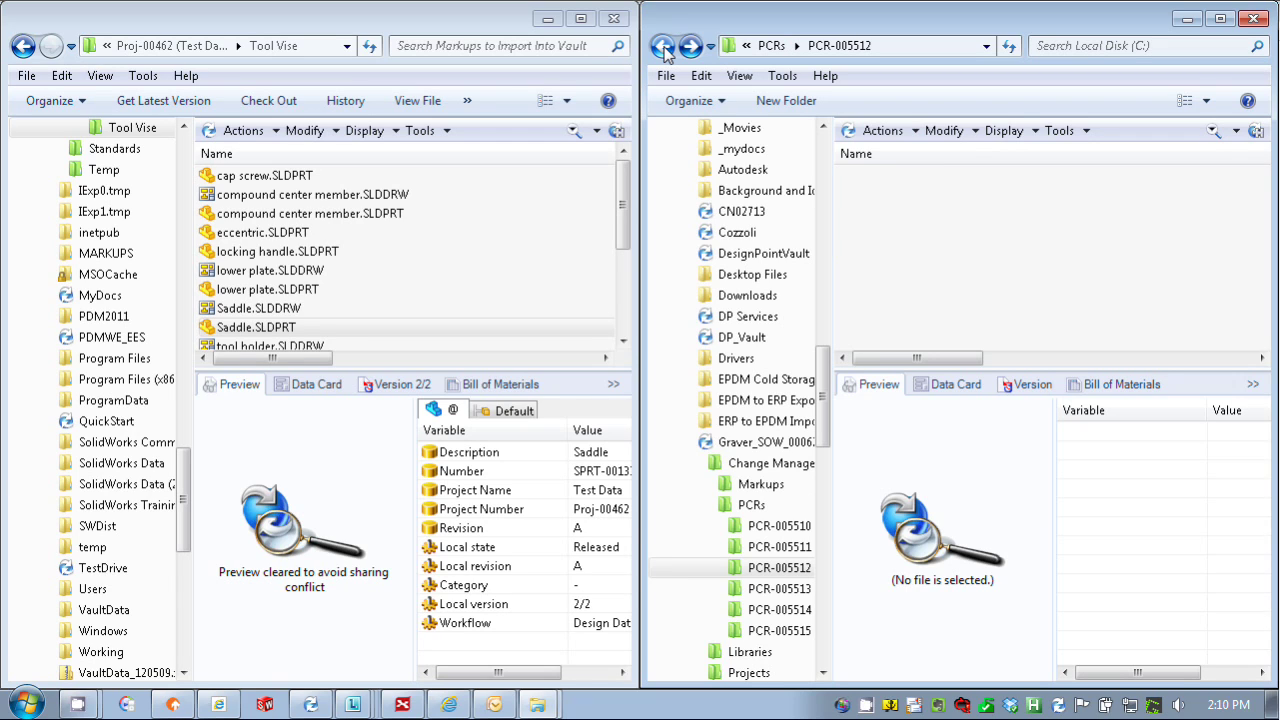
{"action": "left_click", "coordinate": [664, 48]}
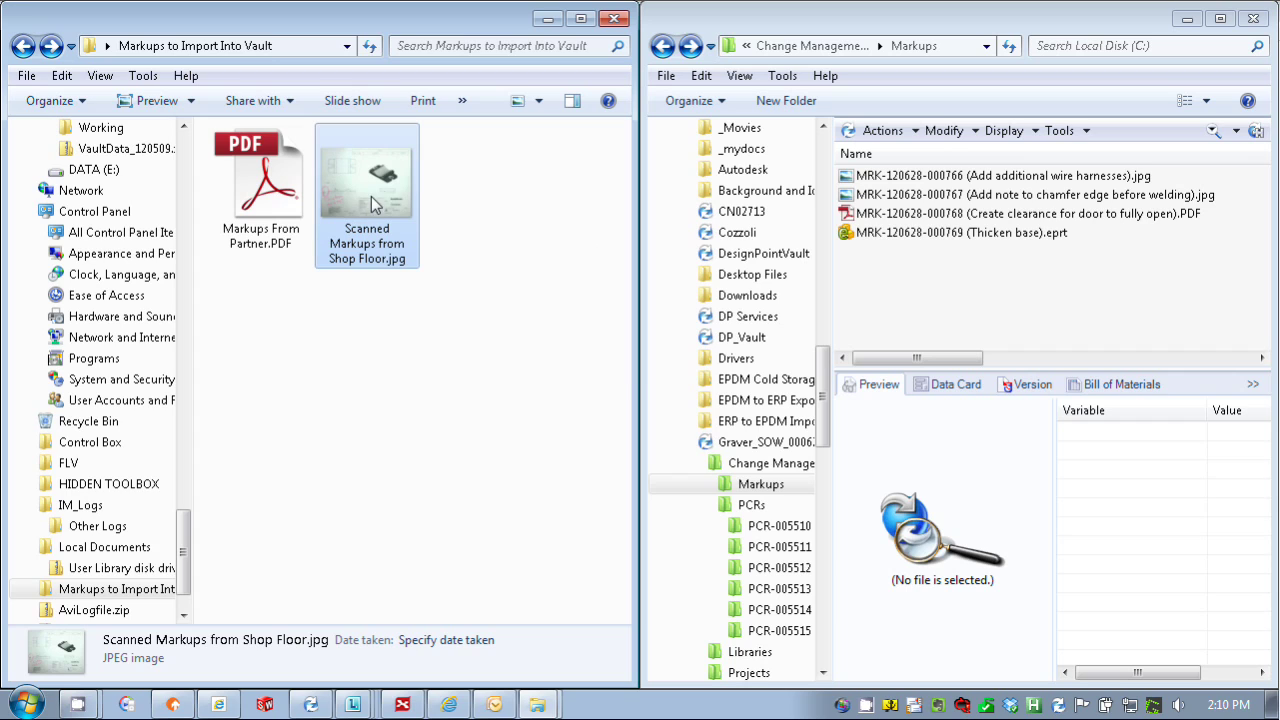
{"action": "mouse_move", "coordinate": [391, 200]}
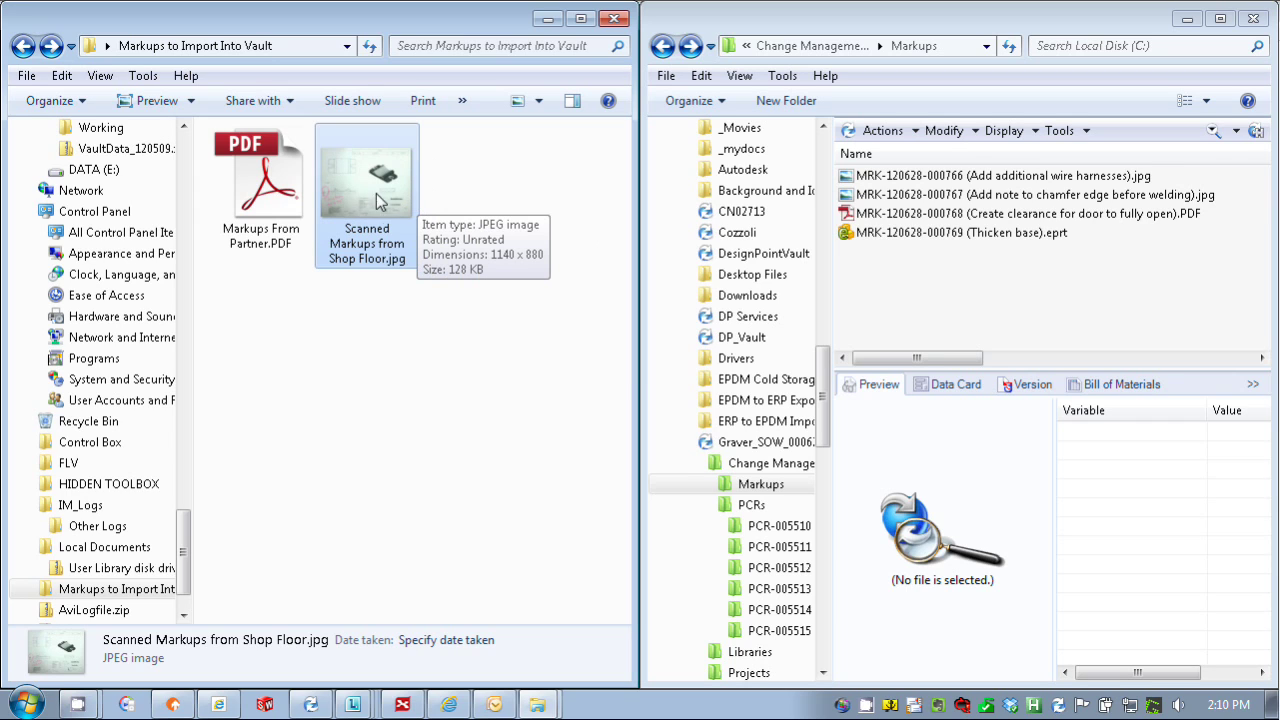
{"action": "left_click_drag", "start_coordinate": [346, 193], "coordinate": [962, 290]}
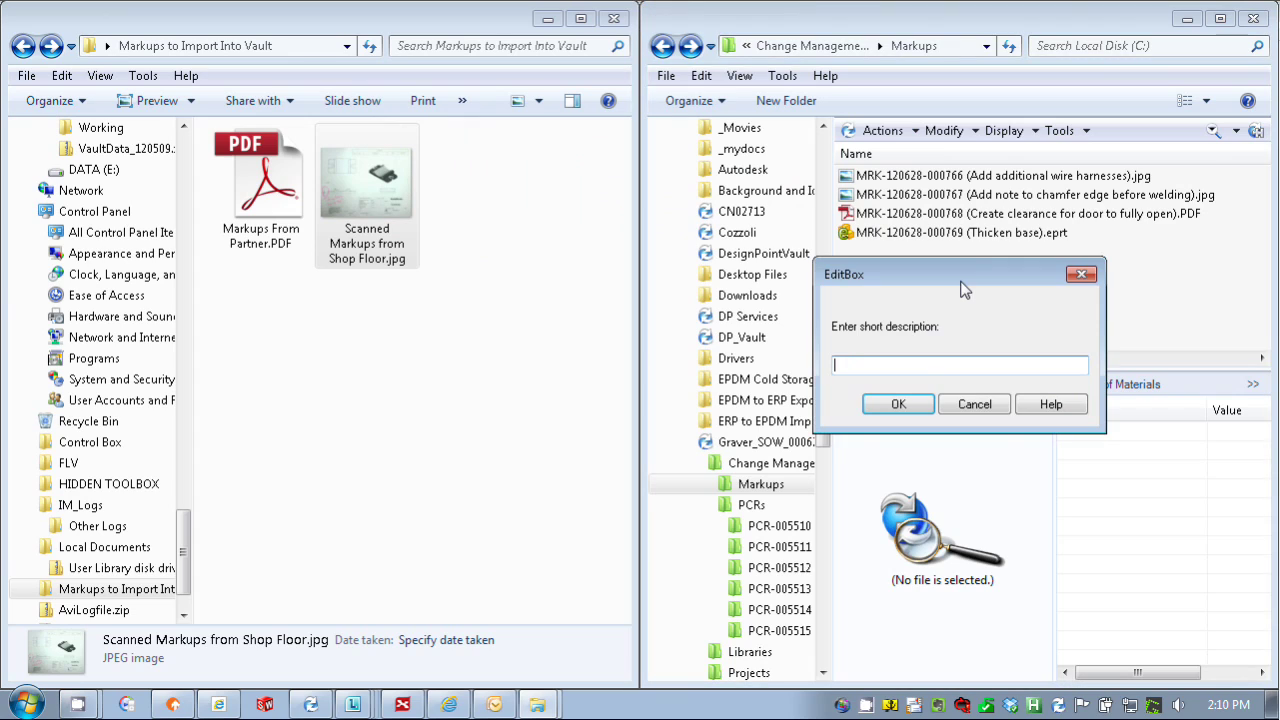
{"action": "type", "text": "Thick base"}
{"action": "key", "text": "Return"}
{"action": "type", "text": "T"}
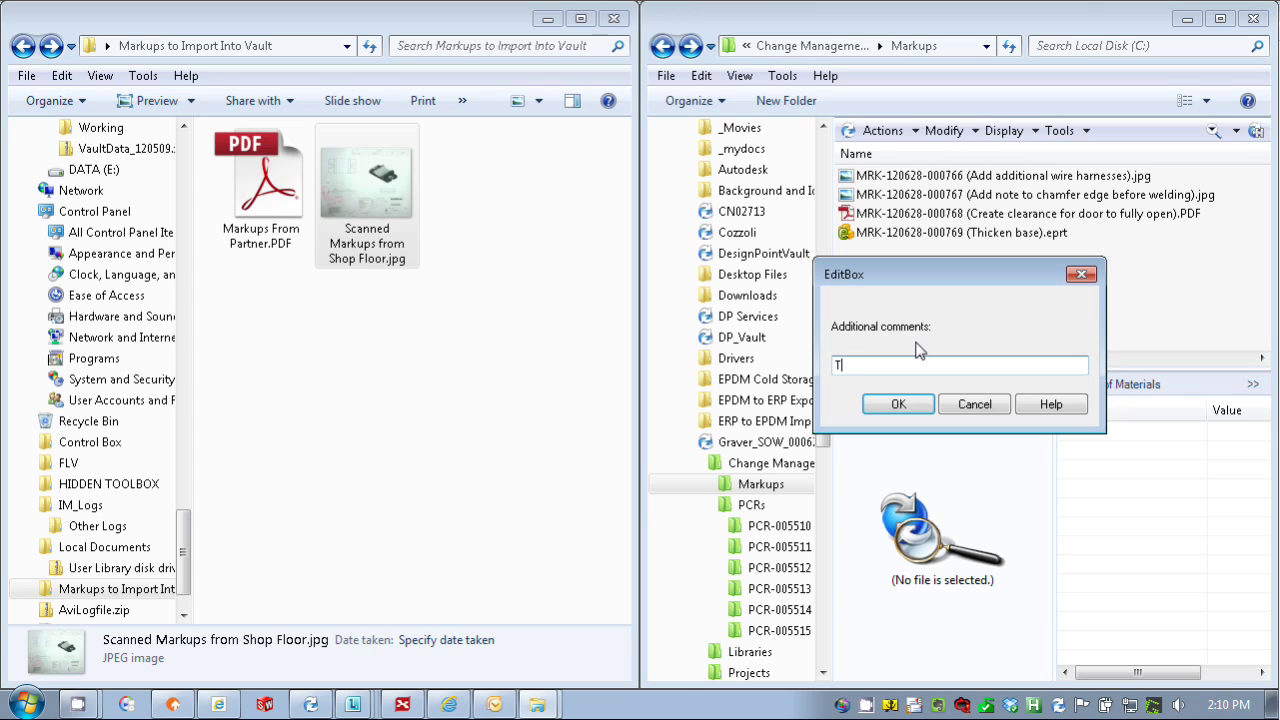
{"action": "type", "text": "hicken as marked up"}
{"action": "key", "text": "BackSpace"}
{"action": "key", "text": "BackSpace"}
{"action": "type", "text": "d up in document"}
{"action": "left_click", "coordinate": [895, 406]}
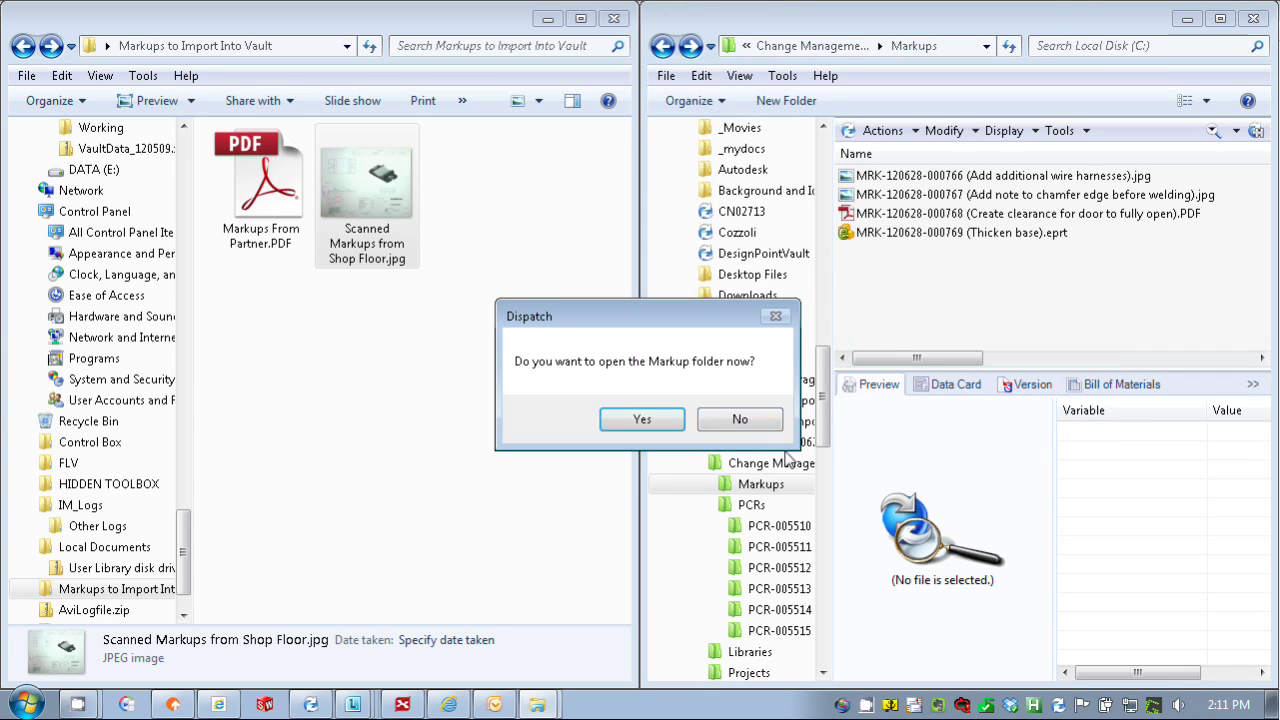
{"action": "left_click", "coordinate": [757, 423]}
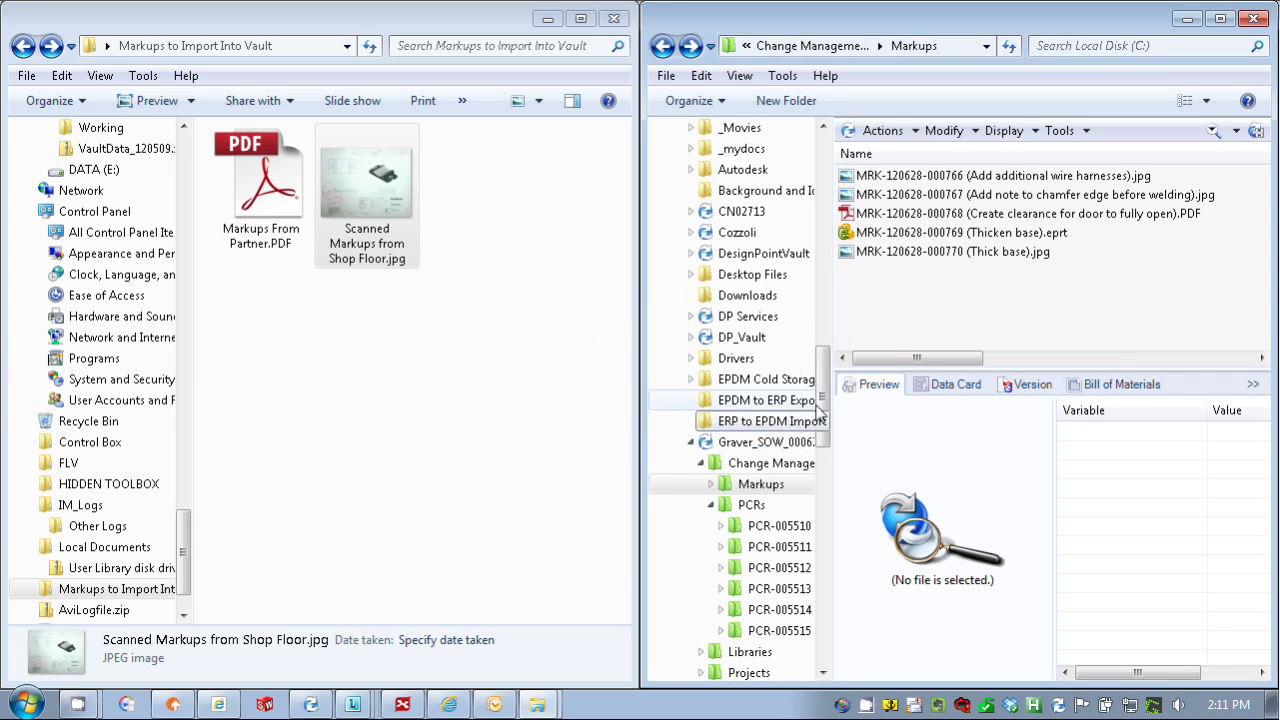
{"action": "left_click", "coordinate": [951, 256]}
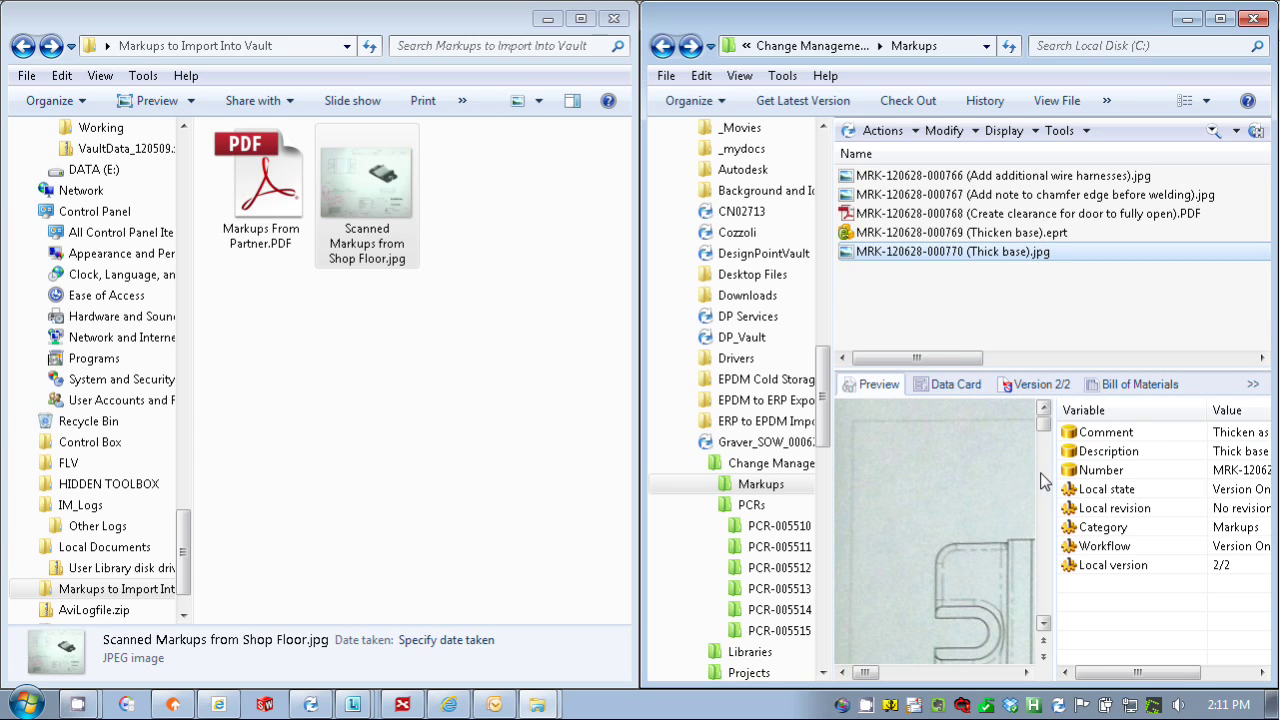
{"action": "right_click", "coordinate": [903, 262]}
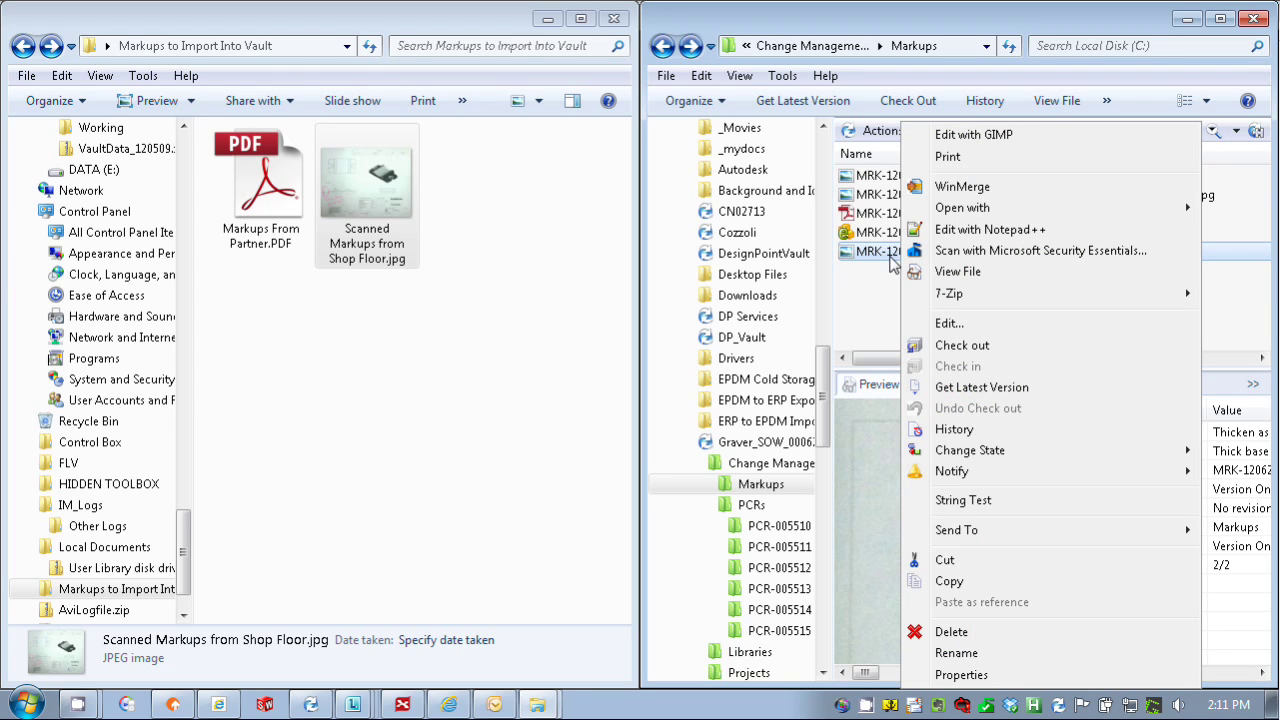
{"action": "left_click", "coordinate": [957, 272]}
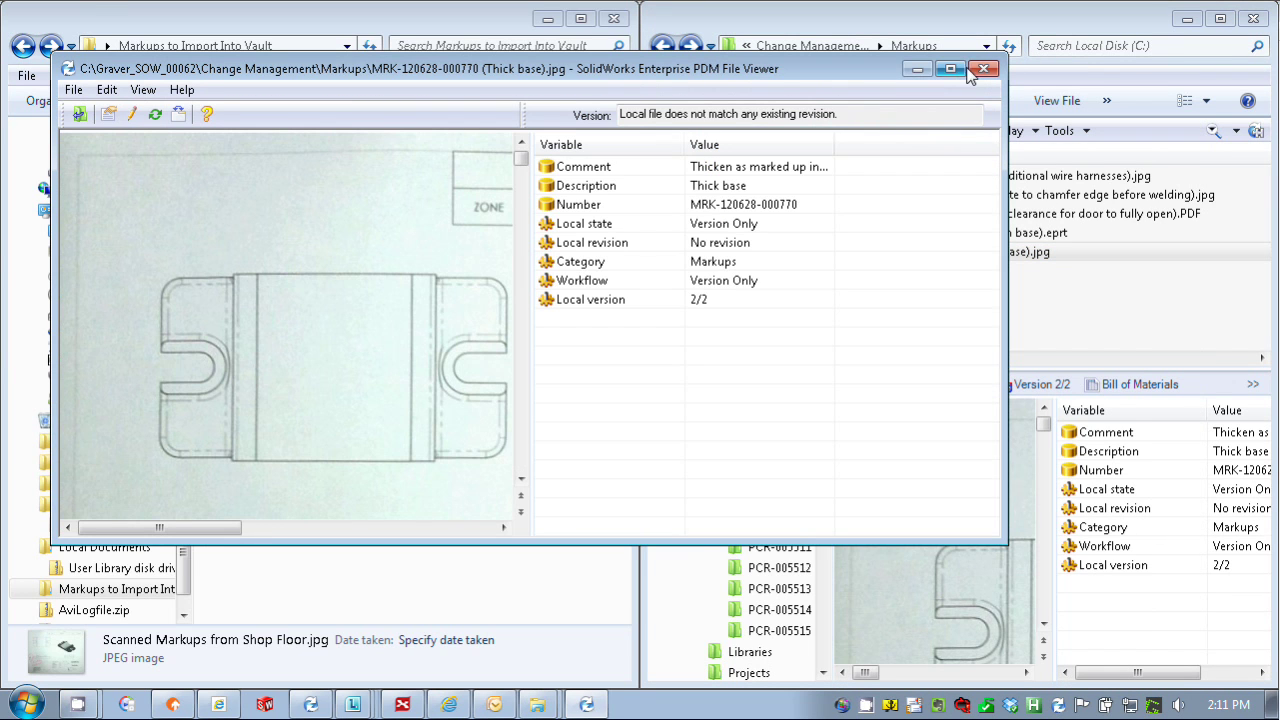
{"action": "left_click", "coordinate": [950, 68]}
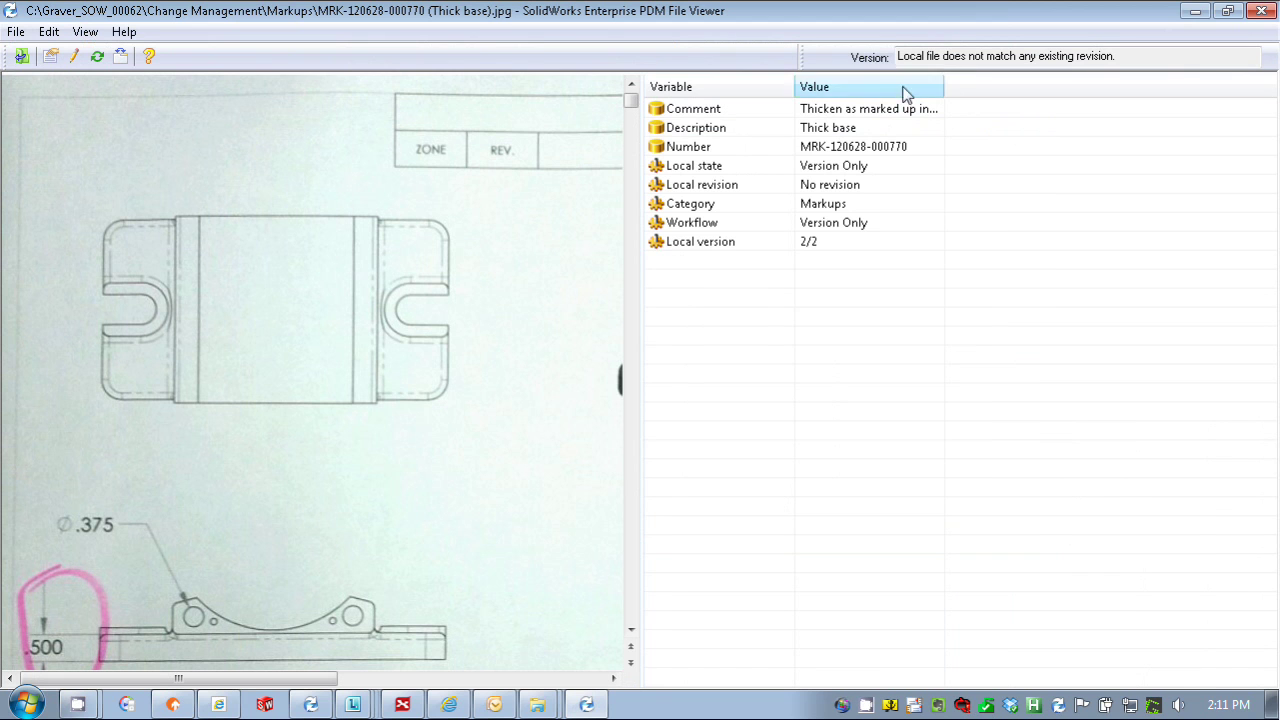
{"action": "left_click", "coordinate": [630, 342]}
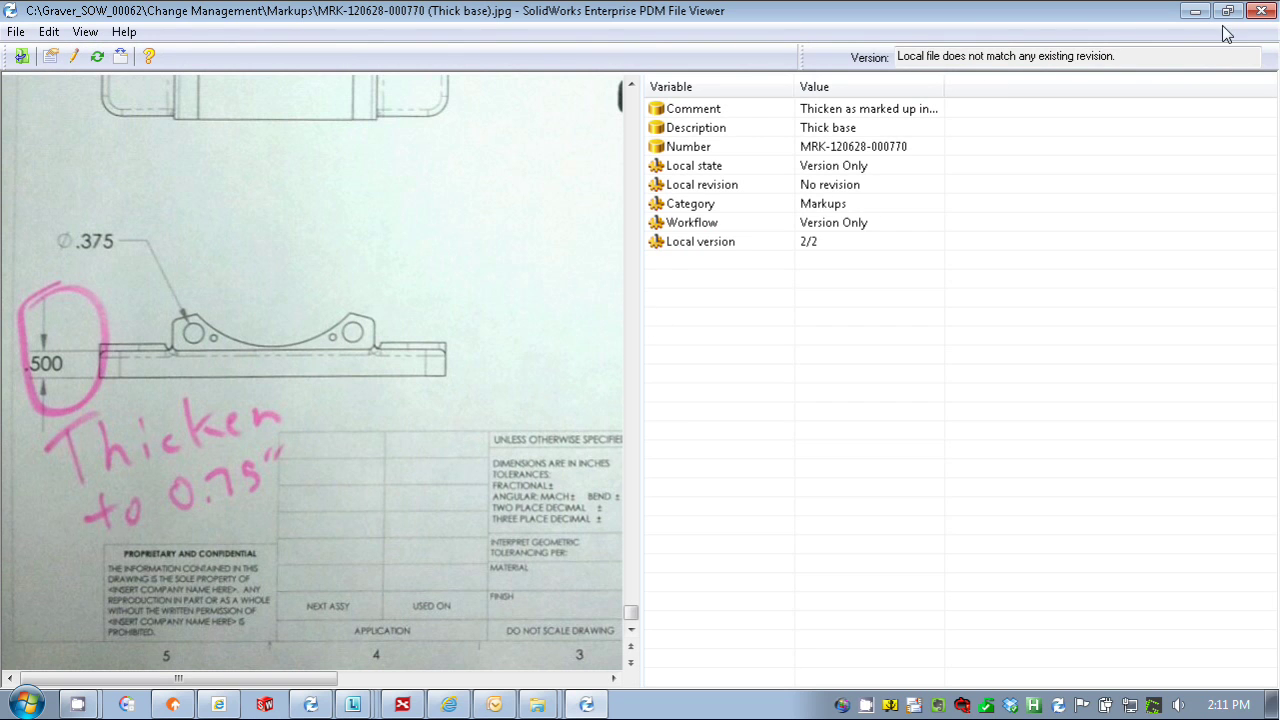
{"action": "left_click", "coordinate": [1261, 10]}
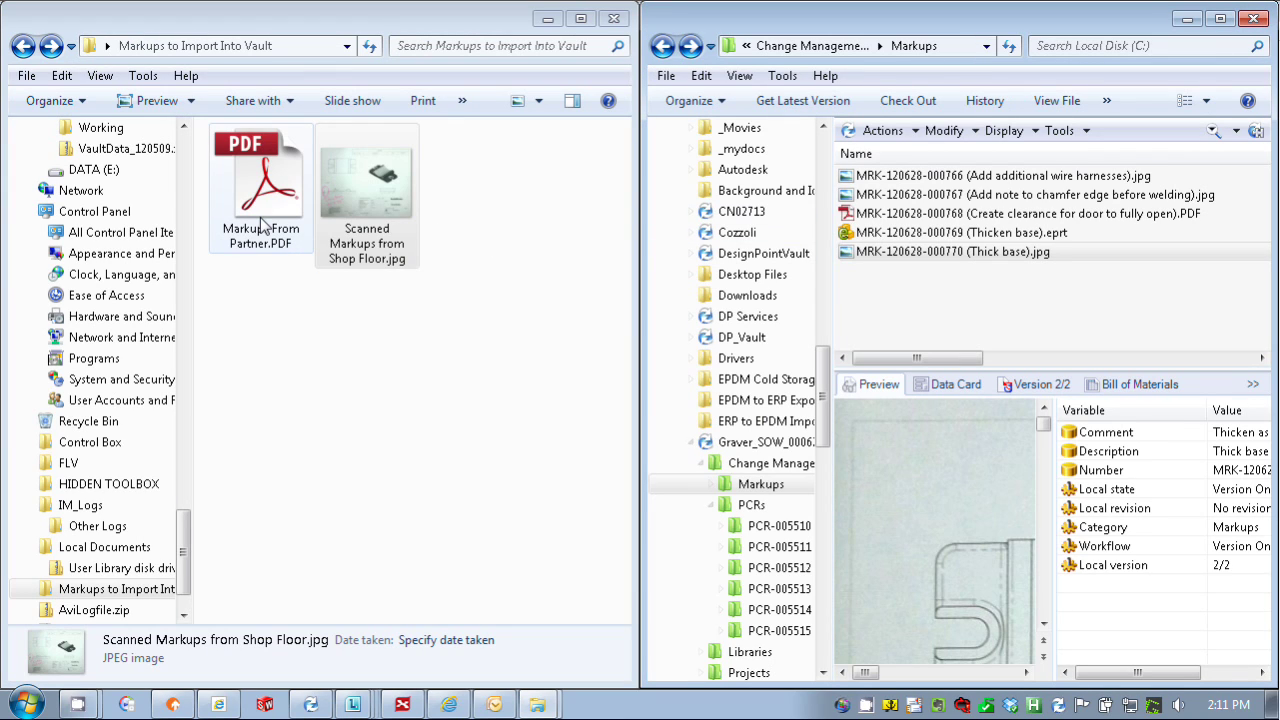
{"action": "left_click_drag", "start_coordinate": [252, 207], "coordinate": [920, 288]}
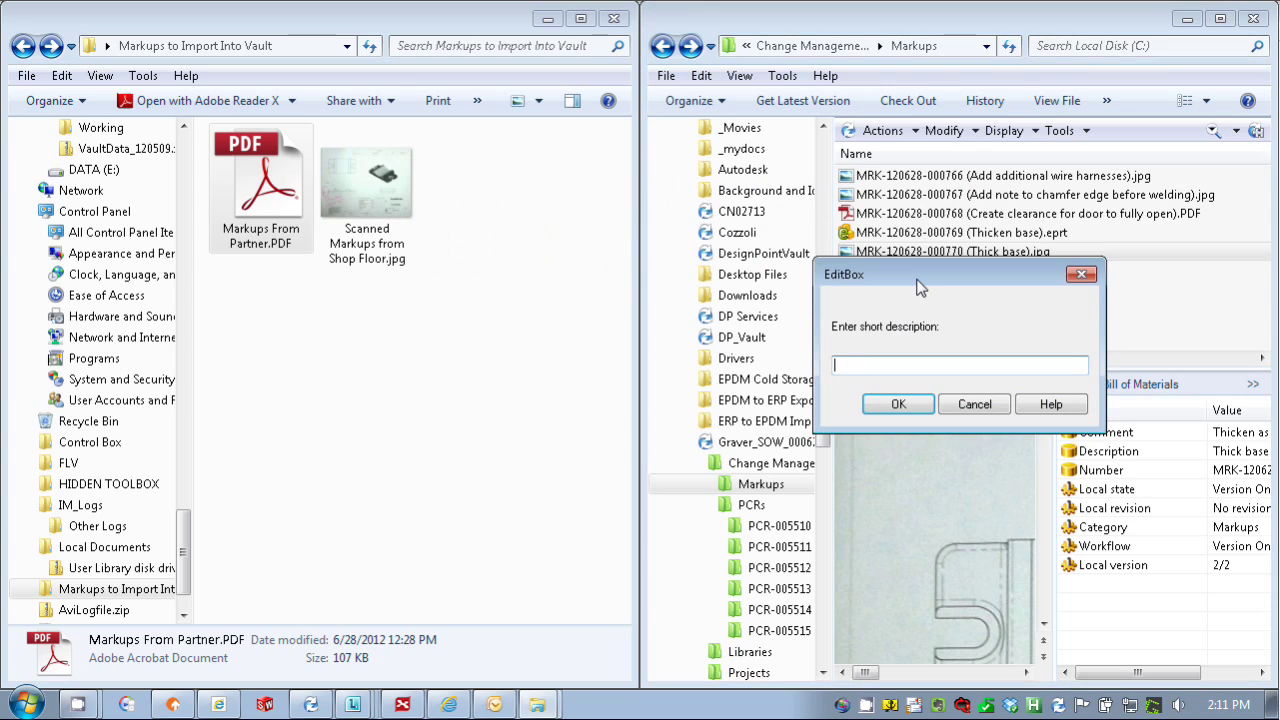
{"action": "type", "text": "Add"}
{"action": "type", "text": "mountig"}
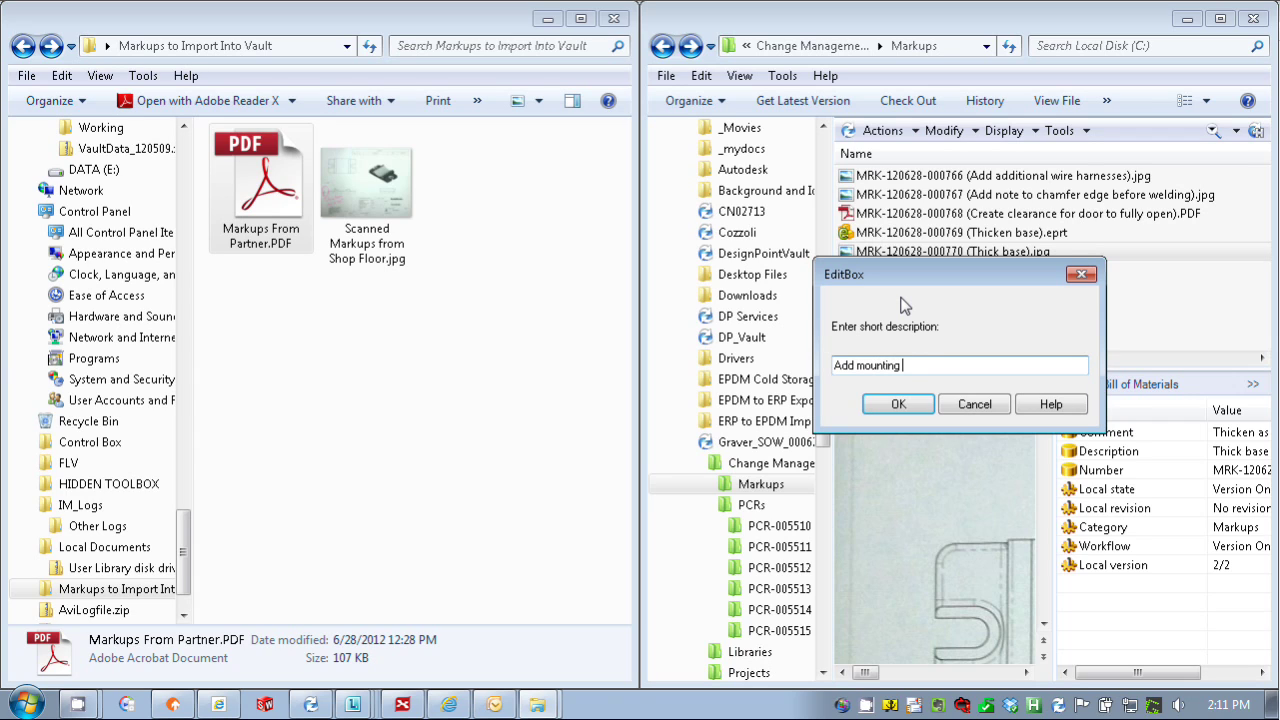
{"action": "type", "text": " hole"}
{"action": "key", "text": "BackSpace"}
{"action": "key", "text": "BackSpace"}
{"action": "key", "text": "Return"}
{"action": "type", "text": "Add"}
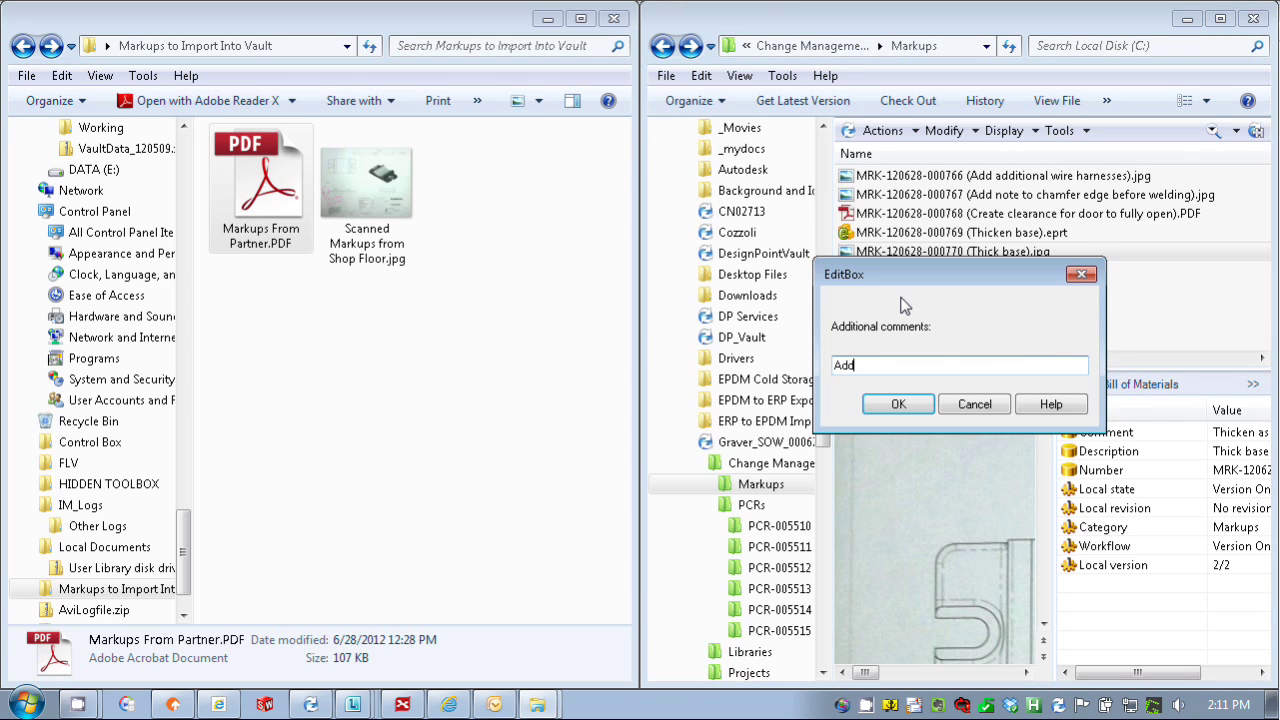
{"action": "type", "text": " holes in corners"}
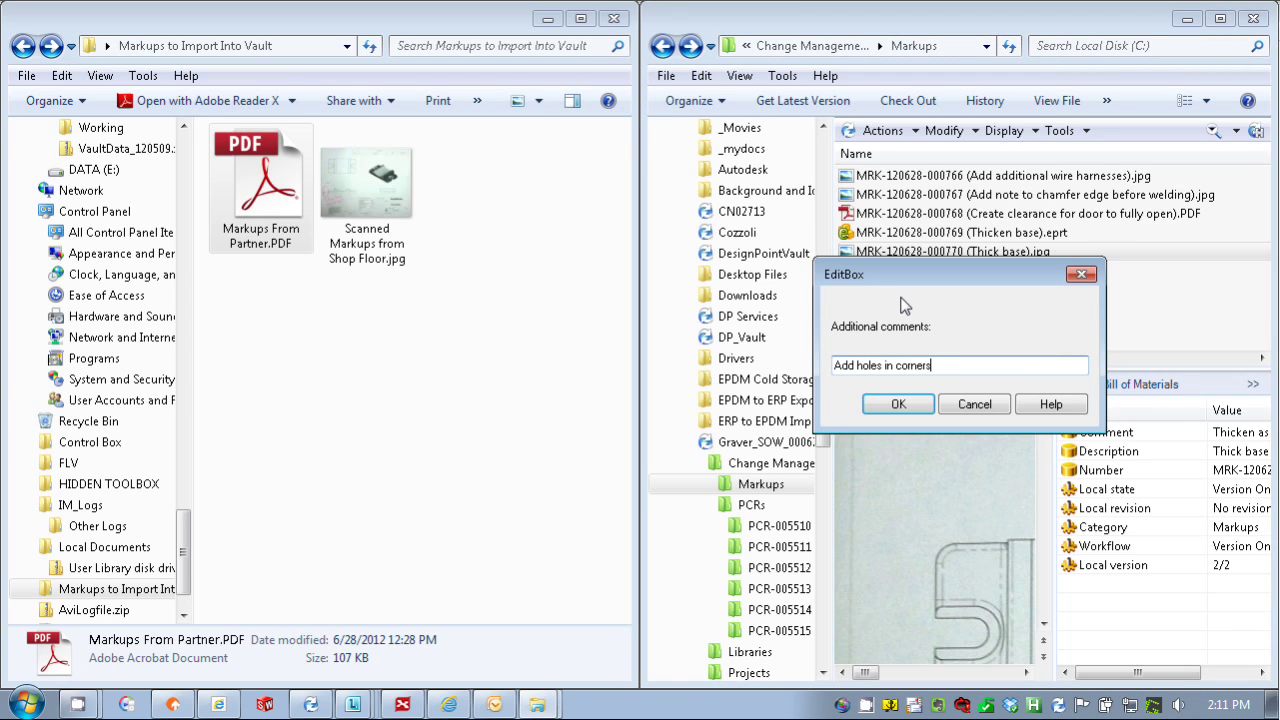
{"action": "left_click", "coordinate": [911, 404]}
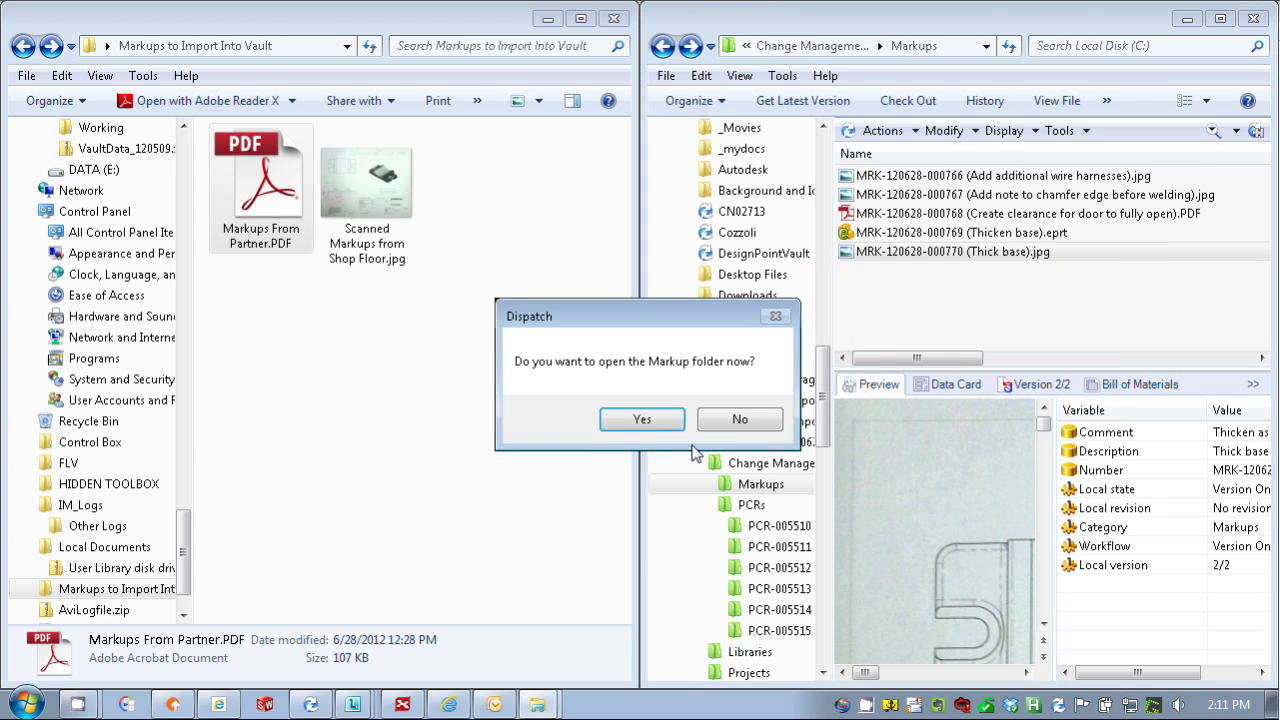
{"action": "left_click", "coordinate": [736, 422]}
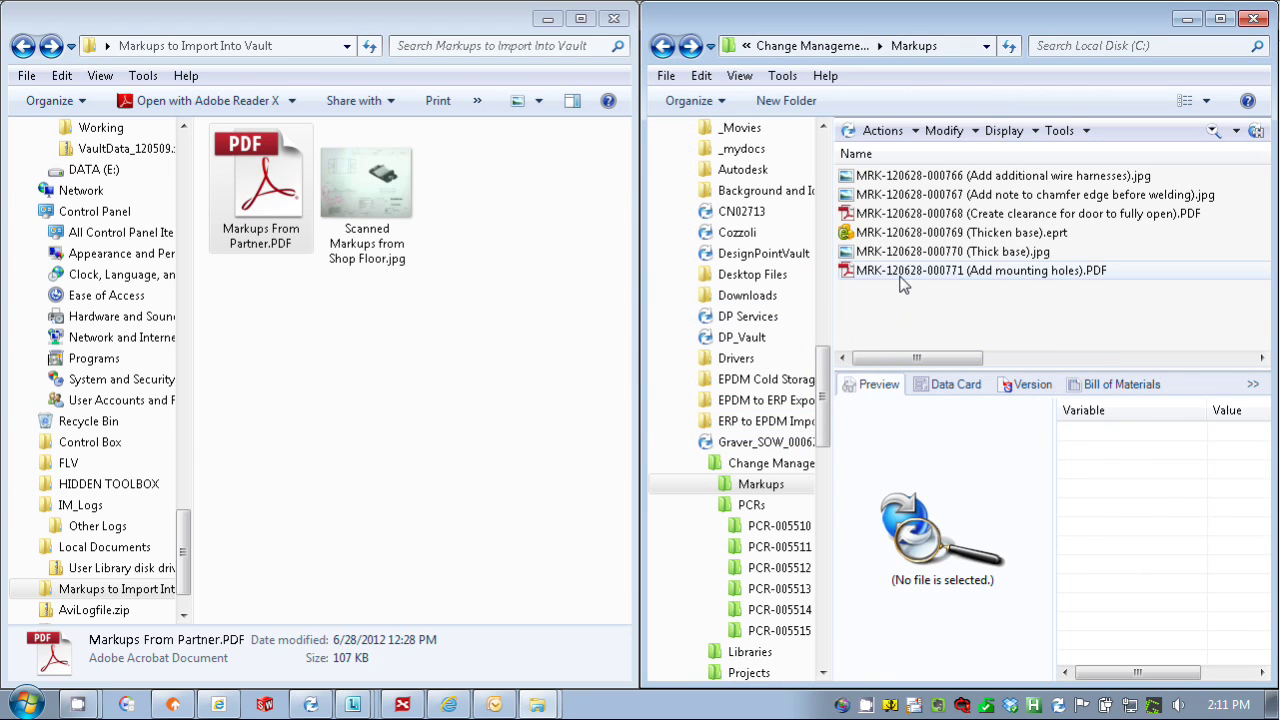
{"action": "double_click", "coordinate": [900, 274]}
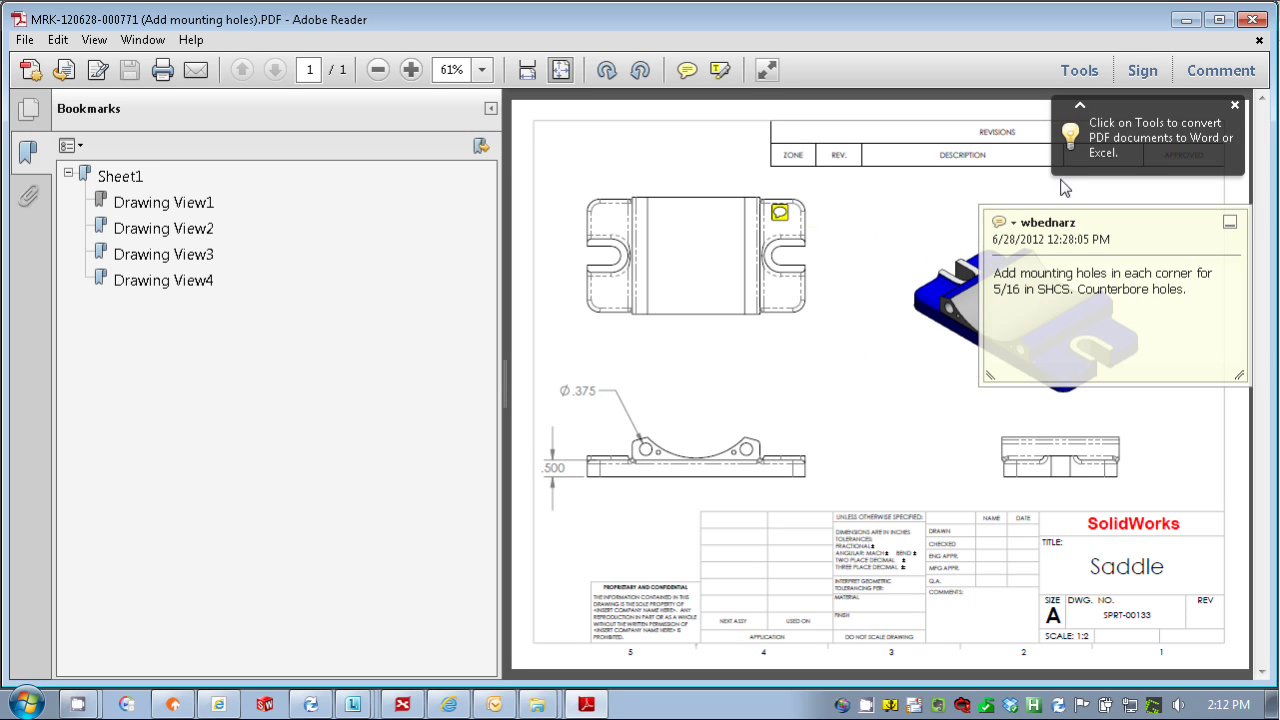
{"action": "left_click", "coordinate": [1251, 19]}
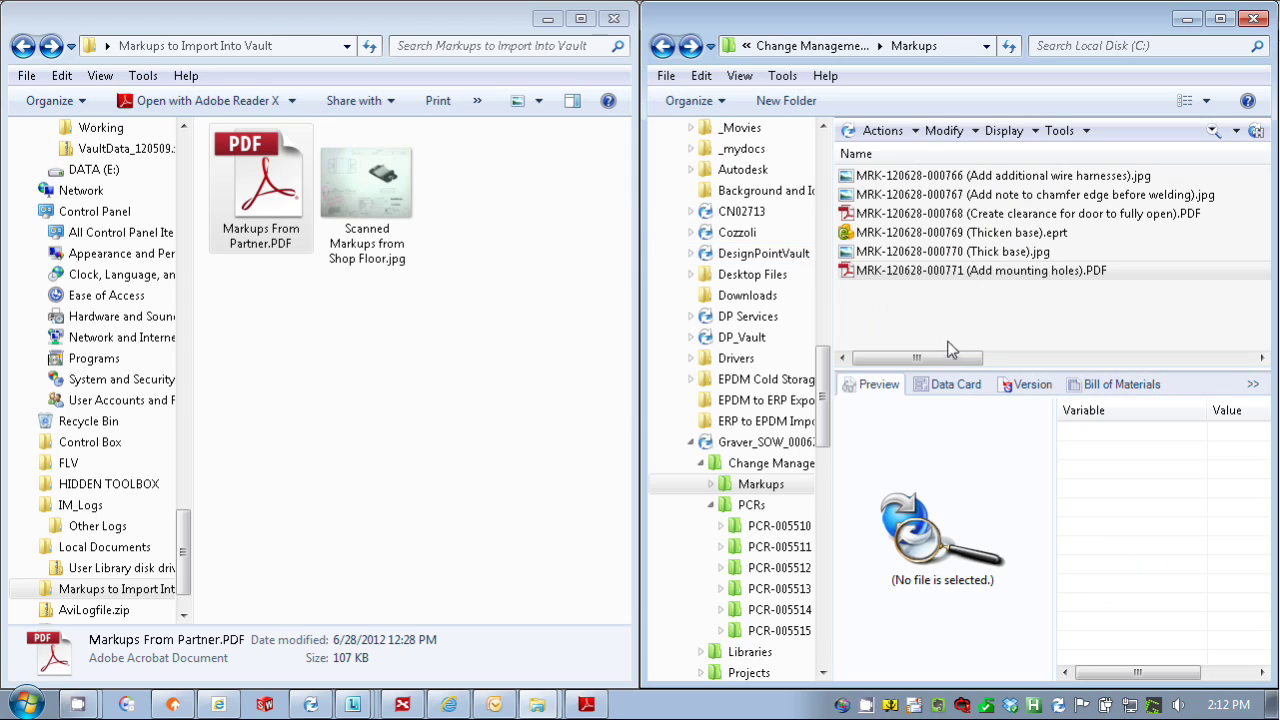